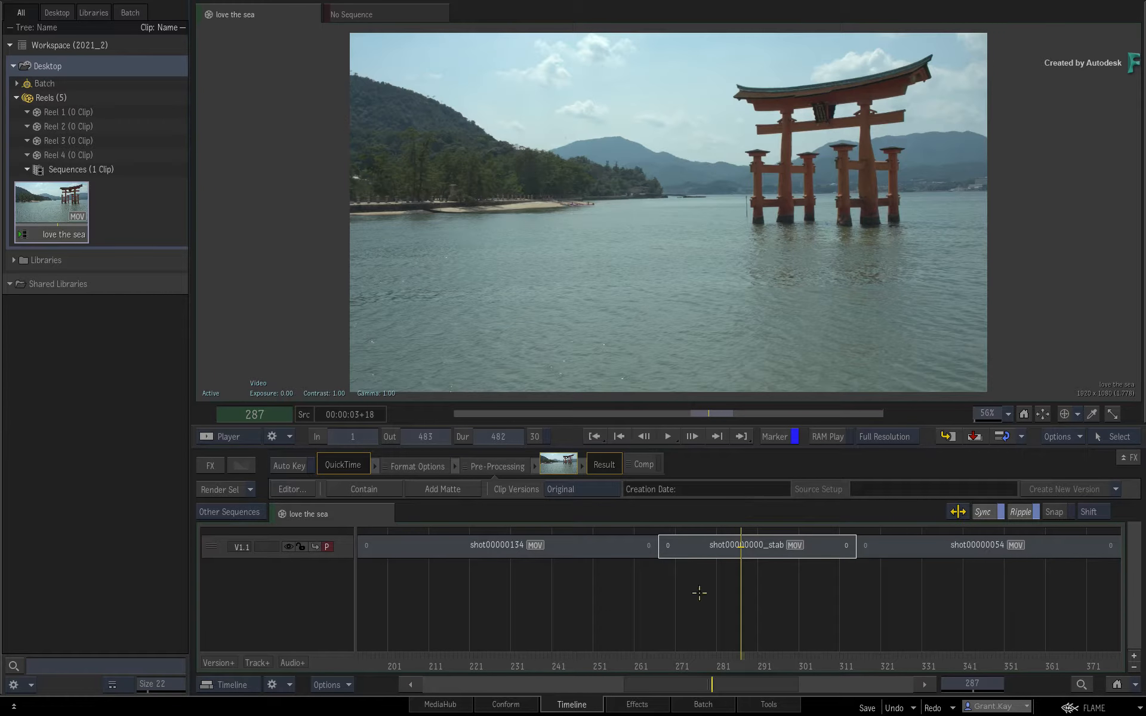
Open the selected shot in the Effects environment and switch its object menu to the dual-panel layout and back to single
click(653, 704)
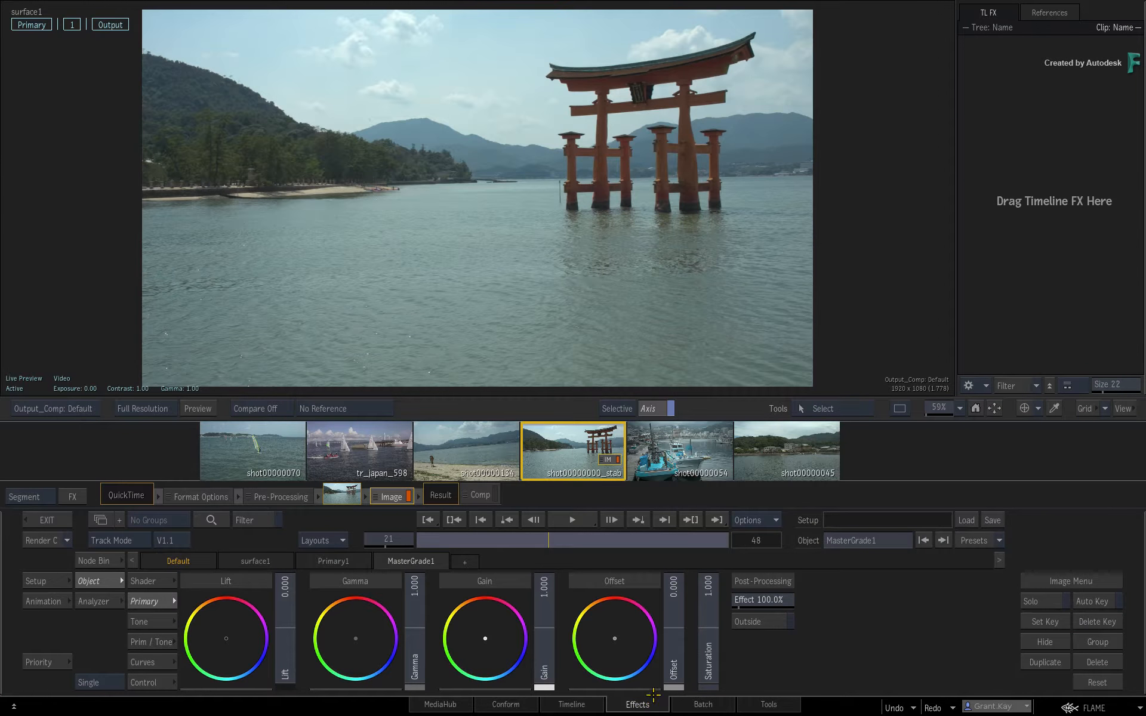
click(105, 682)
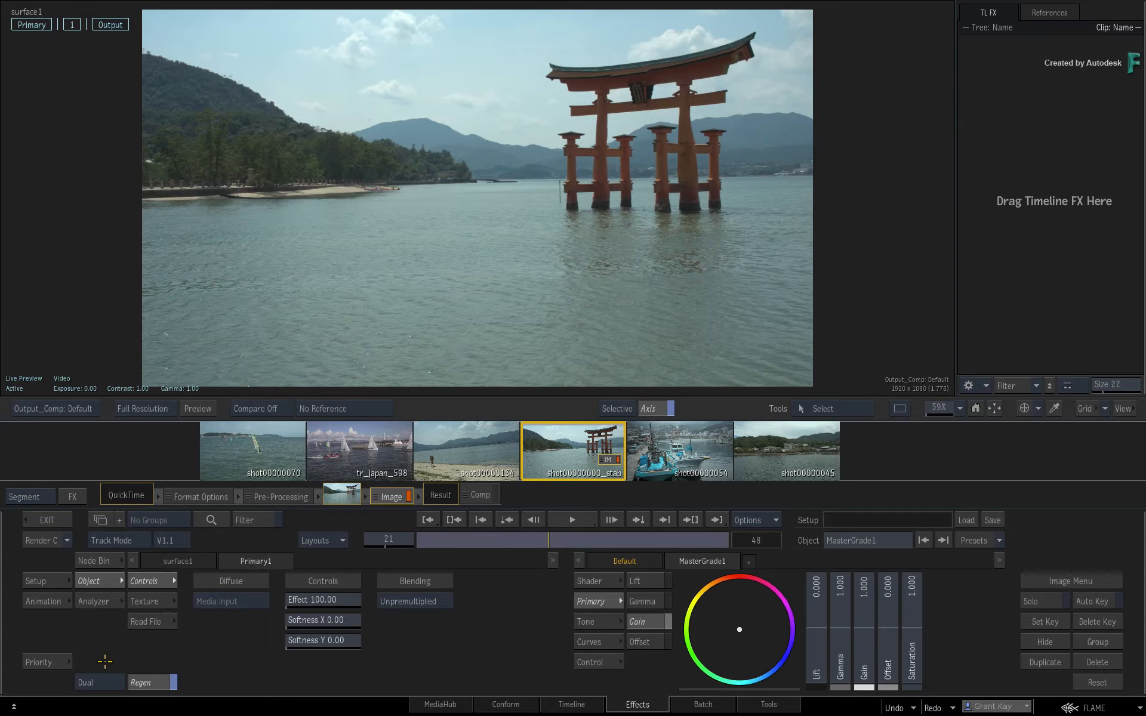
key(alt+shift+Left)
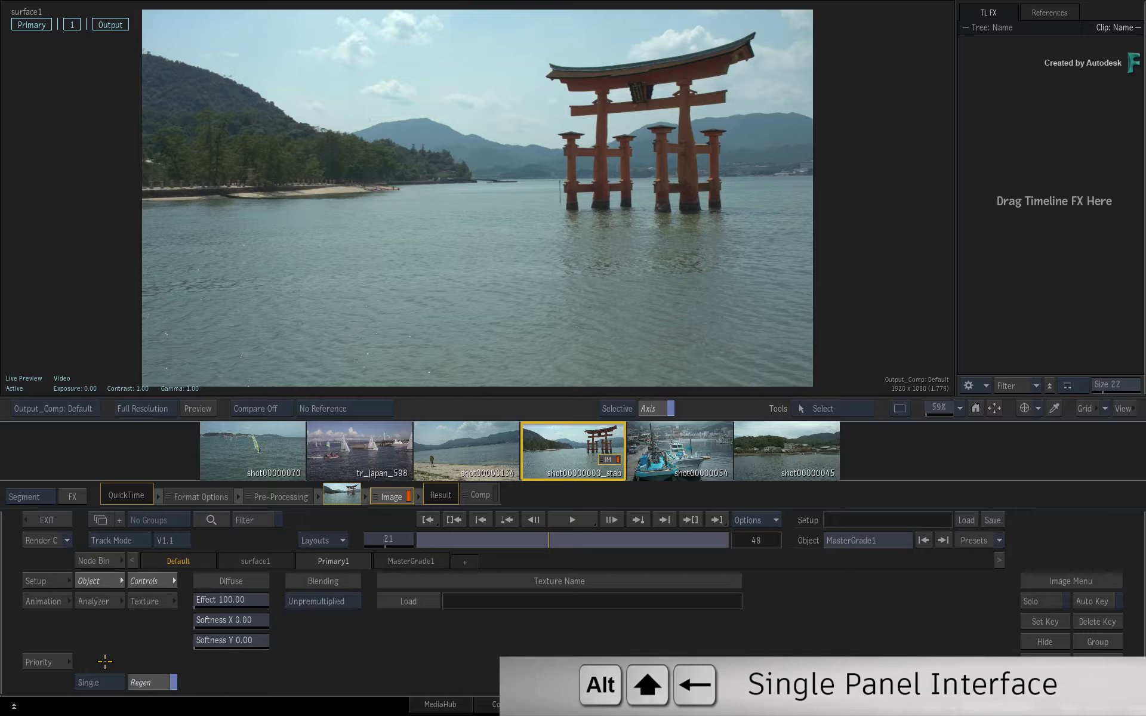
Toggle the object menu repeatedly between the single-panel and dual-panel layouts
key(alt+shift+Down)
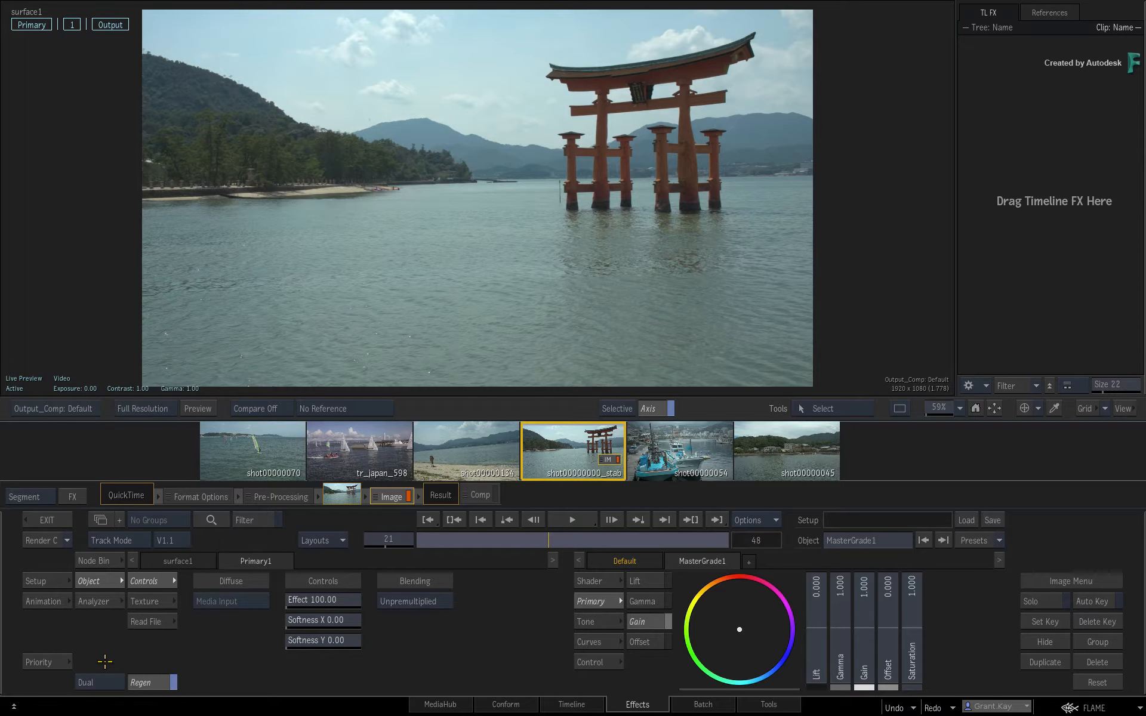
key(alt+shift+Down)
key(alt+shift+Down)
key(alt+shift+Down)
key(alt+shift+Down)
key(alt+shift+Down)
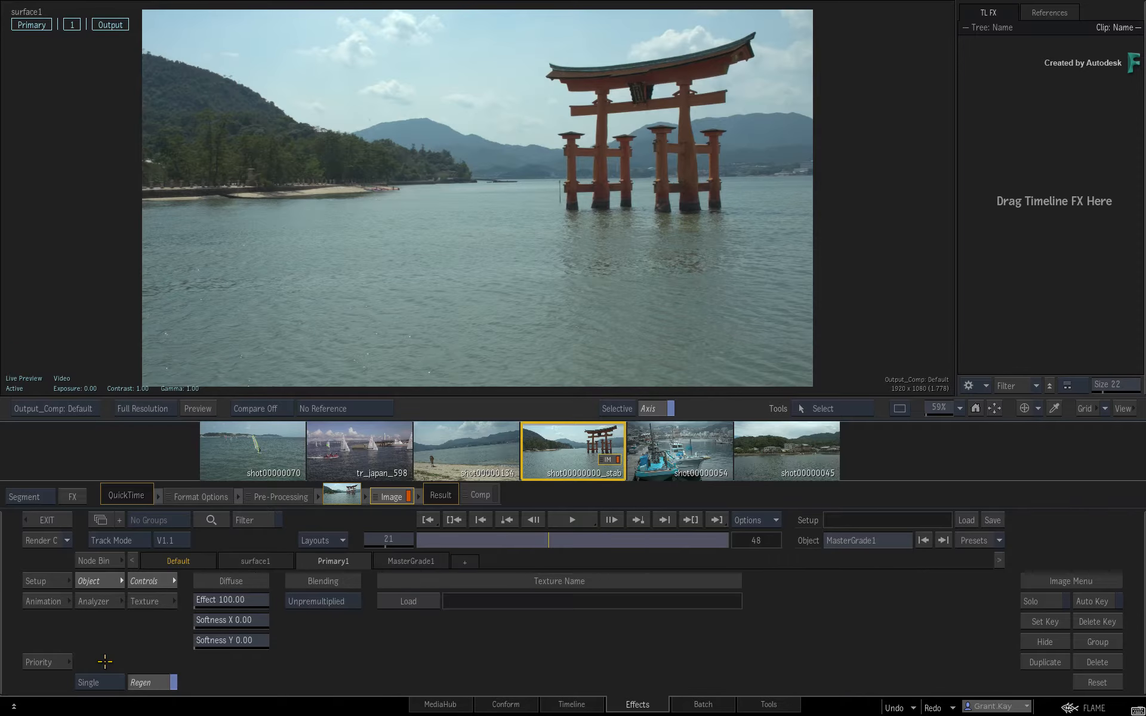
key(alt+shift+Down)
key(alt+shift+Down)
key(alt+shift+Down)
key(alt+shift+Down)
Show the MasterGrade1 controls and alternate the object menu between dual and single panels, ending on Single
click(416, 561)
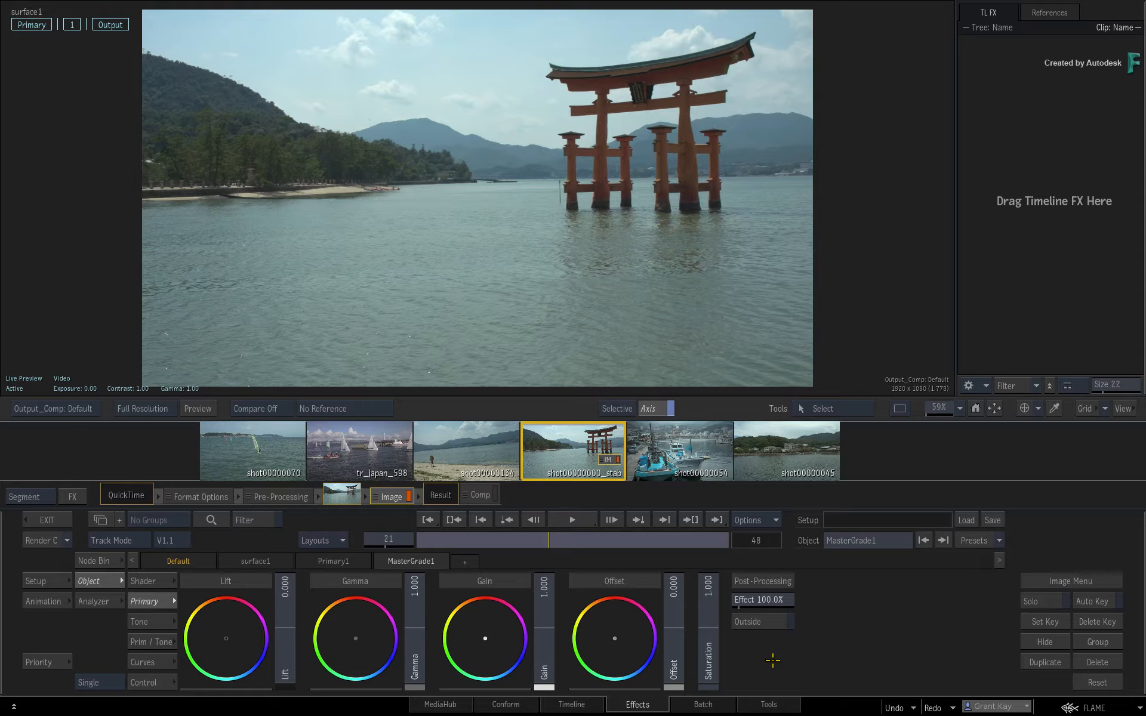
click(114, 682)
click(111, 680)
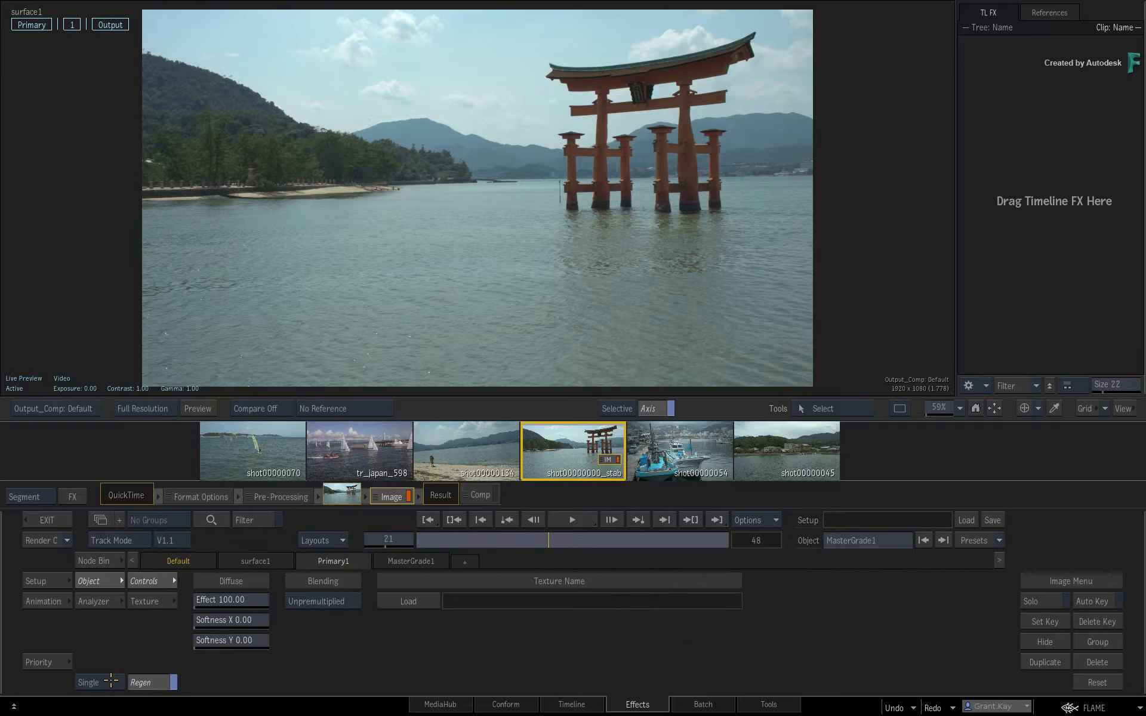
click(111, 682)
click(111, 681)
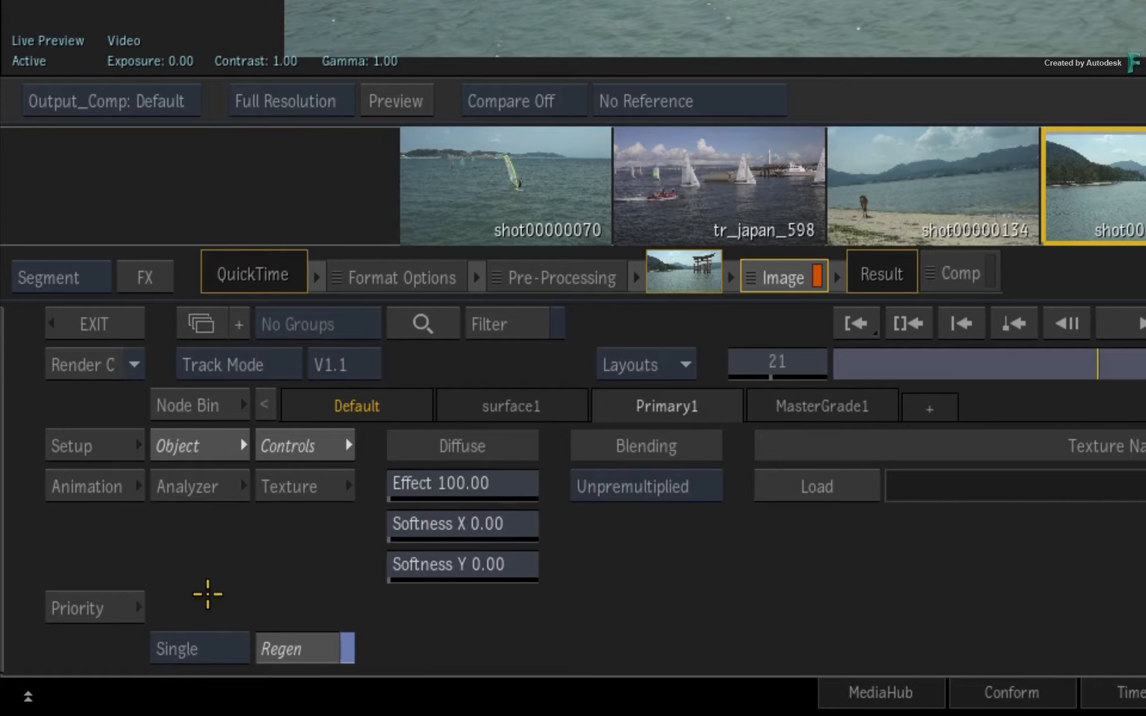
Look through the Node Bin and Analyzer controls, returning to the Object controls
click(184, 406)
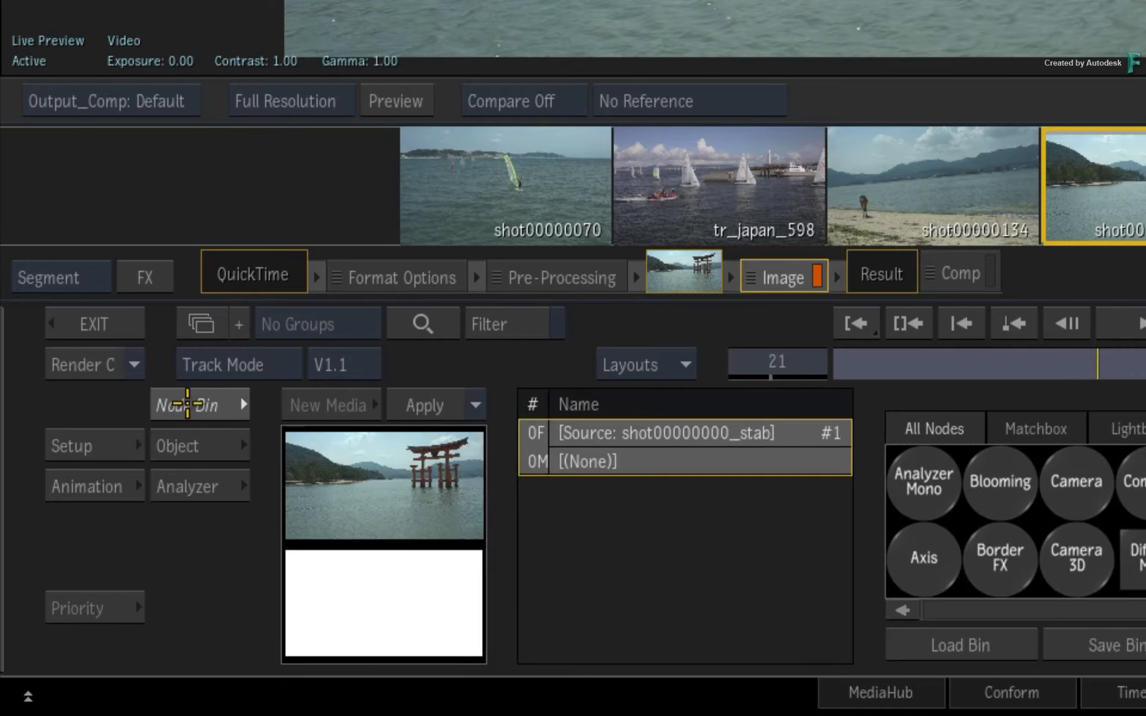
click(192, 486)
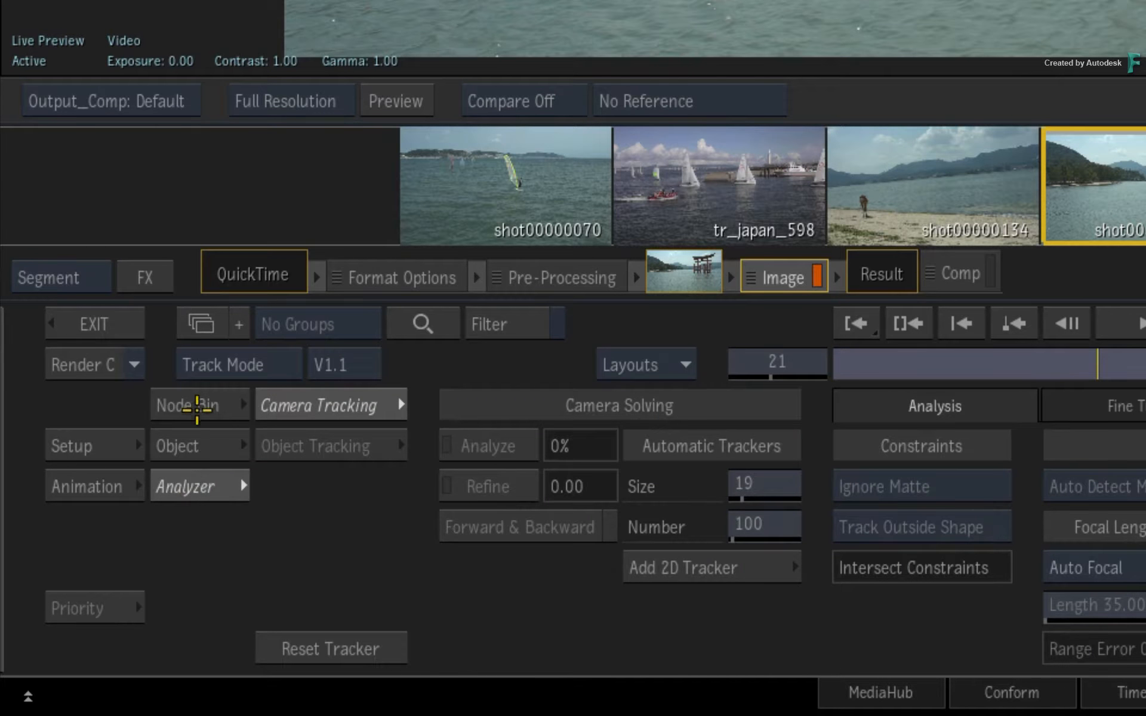
click(197, 407)
click(204, 445)
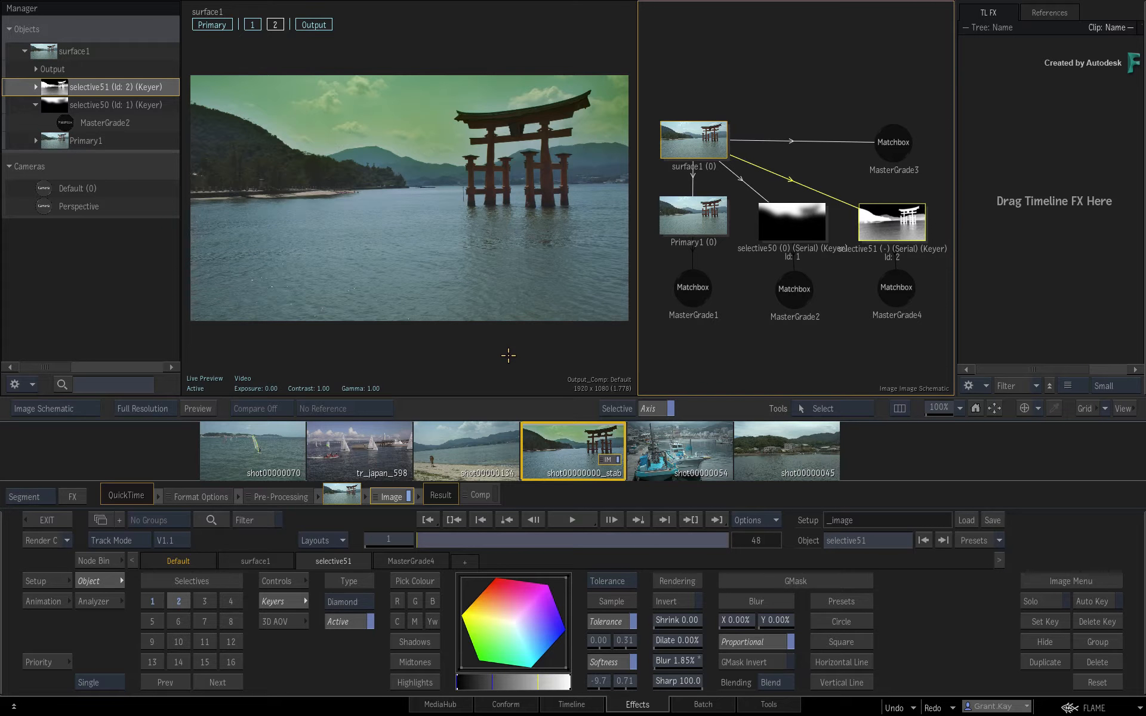
Select selective 1 and examine its keyer settings, its MasterGrade2 shader and the parent surface
click(252, 24)
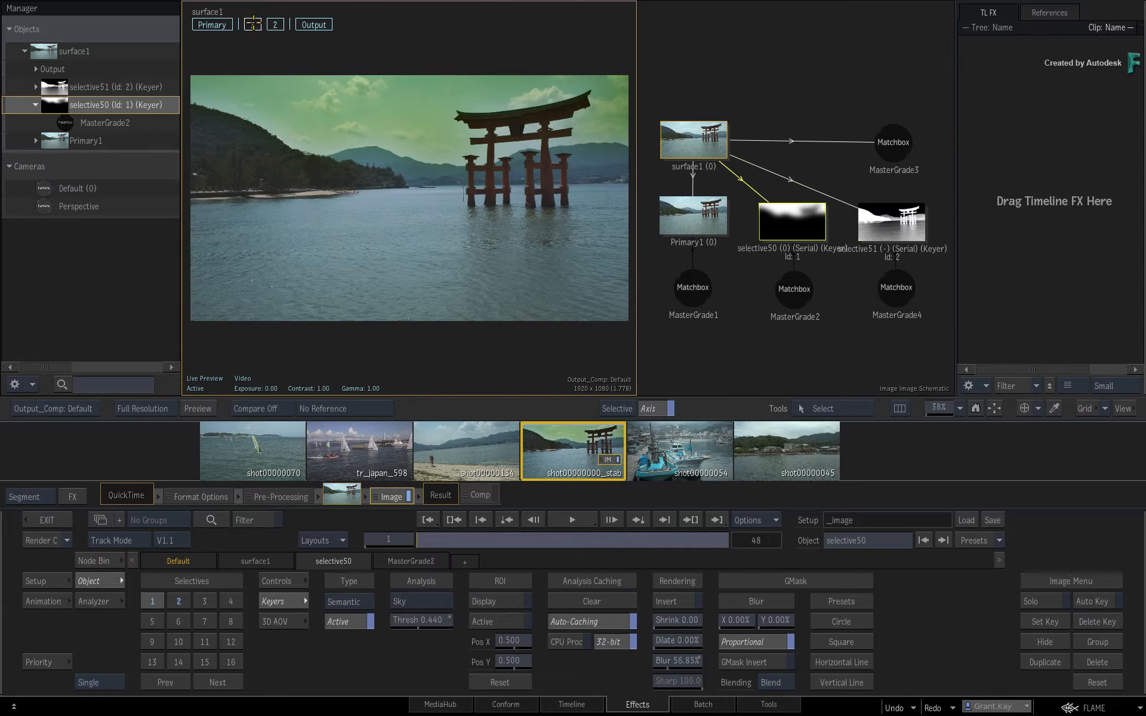
click(788, 289)
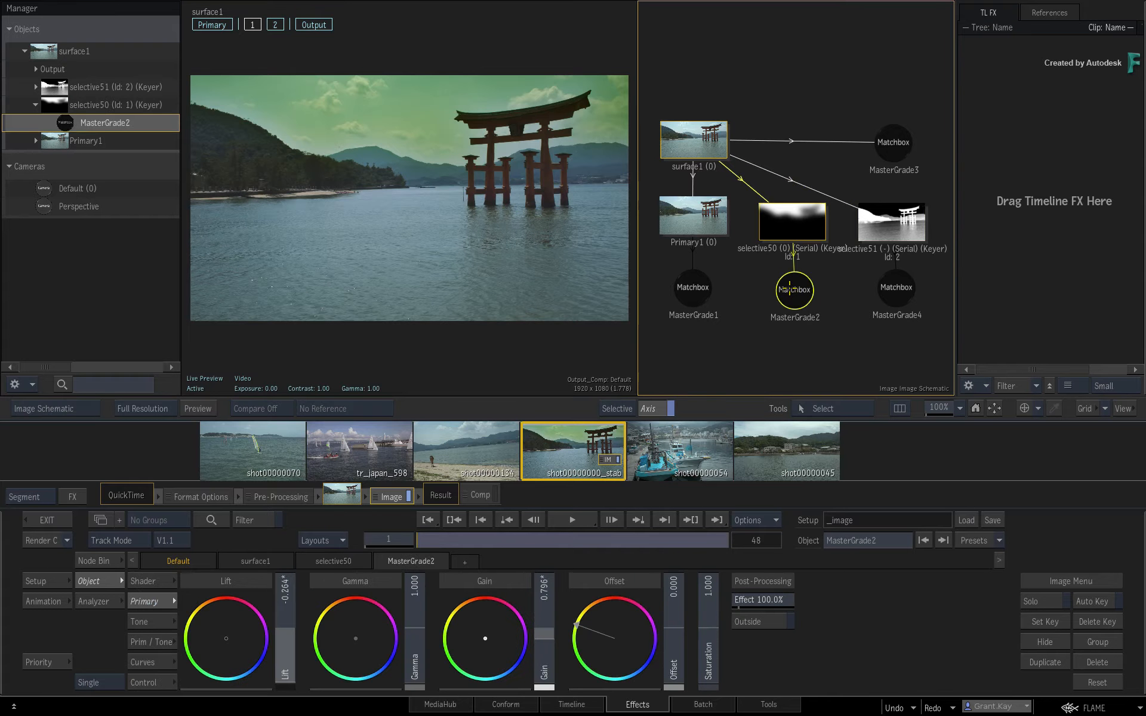
click(793, 233)
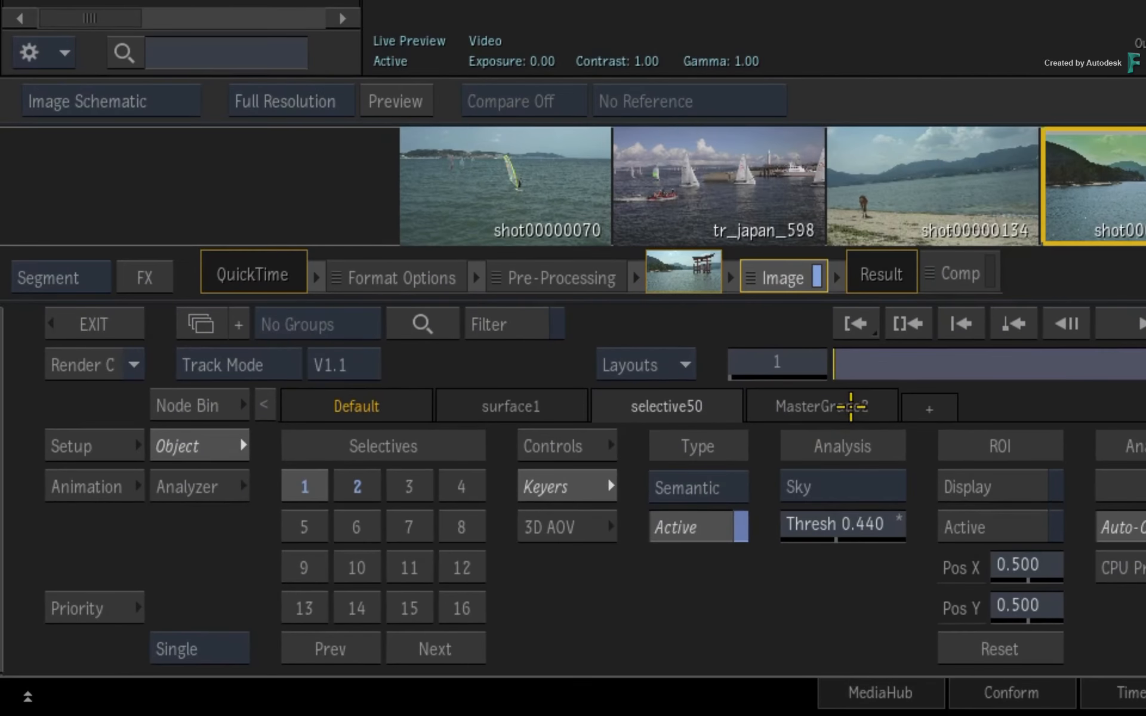
click(421, 560)
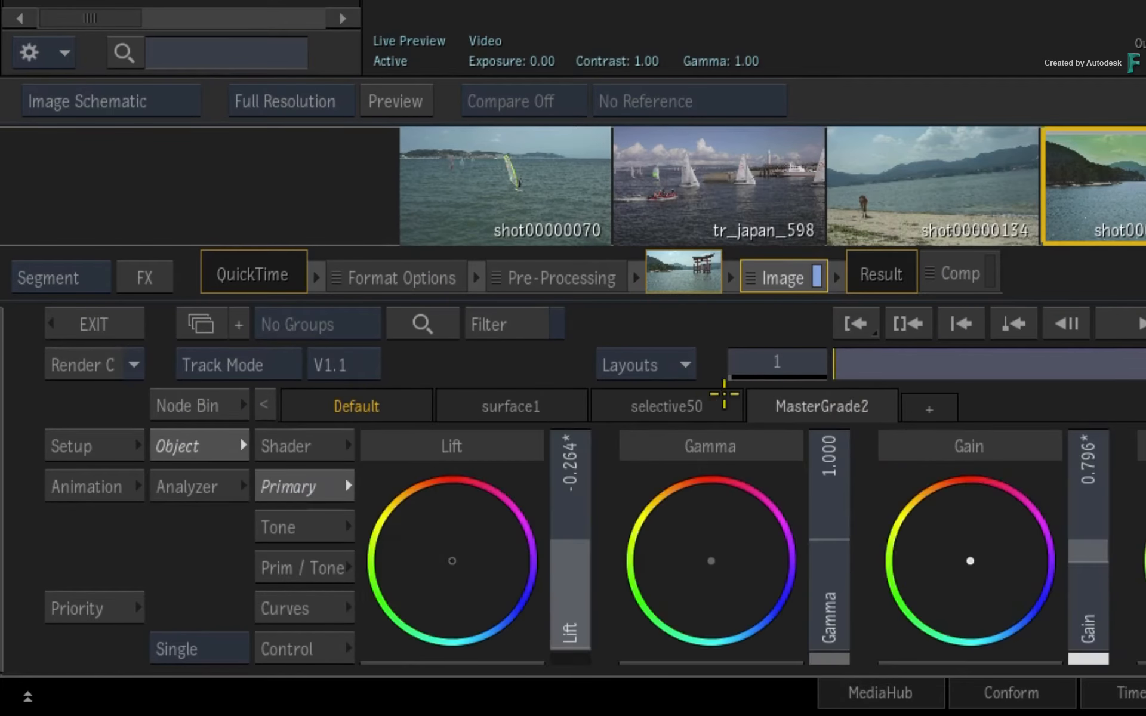
click(692, 407)
click(540, 405)
click(687, 407)
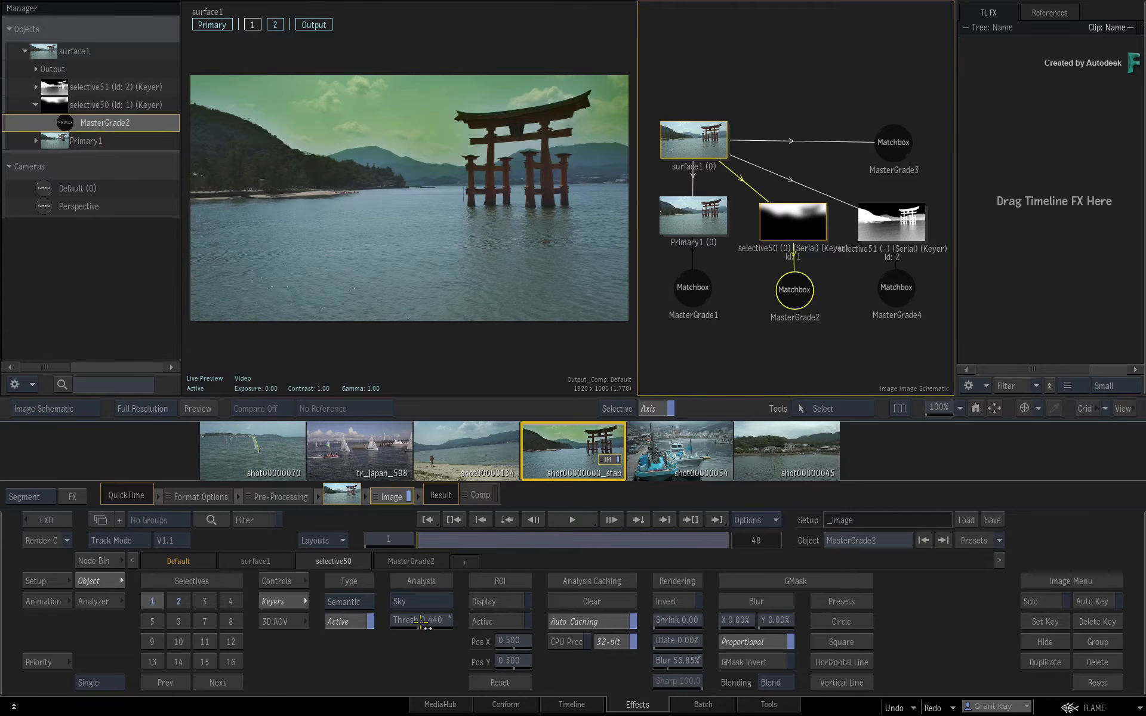
Set the sky keyer's threshold on selective 1 to 0.570 and lower the gain of its MasterGrade2 to 0.634
drag(421, 621, 436, 650)
click(421, 561)
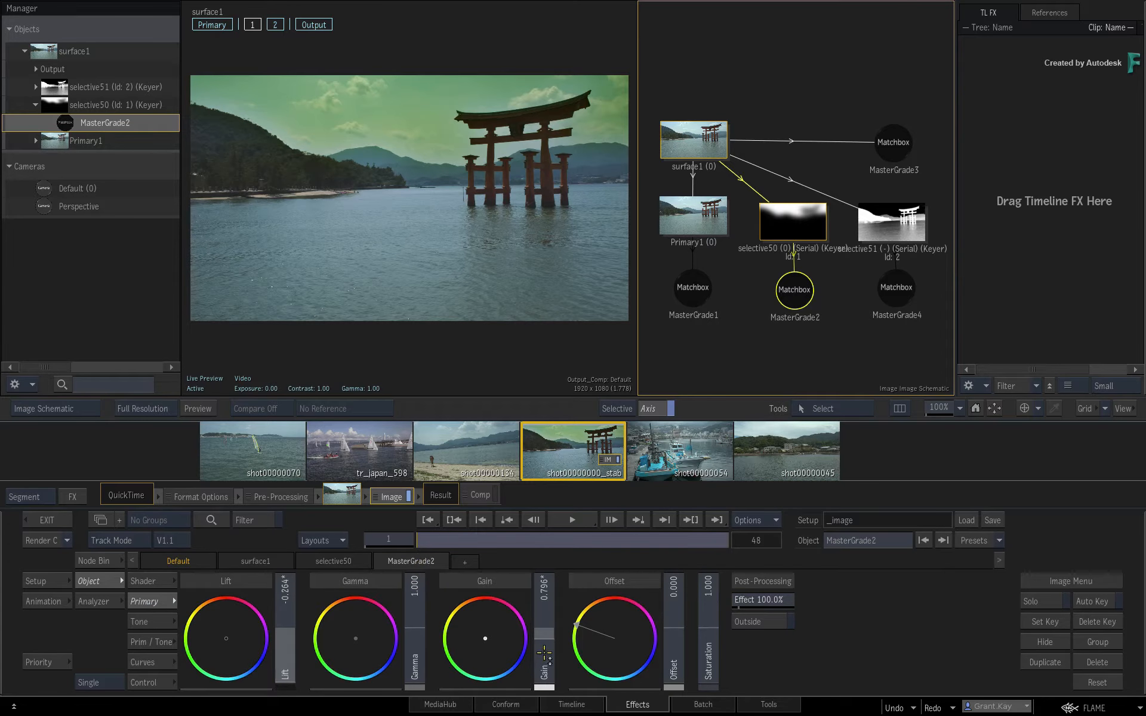
drag(544, 649, 485, 627)
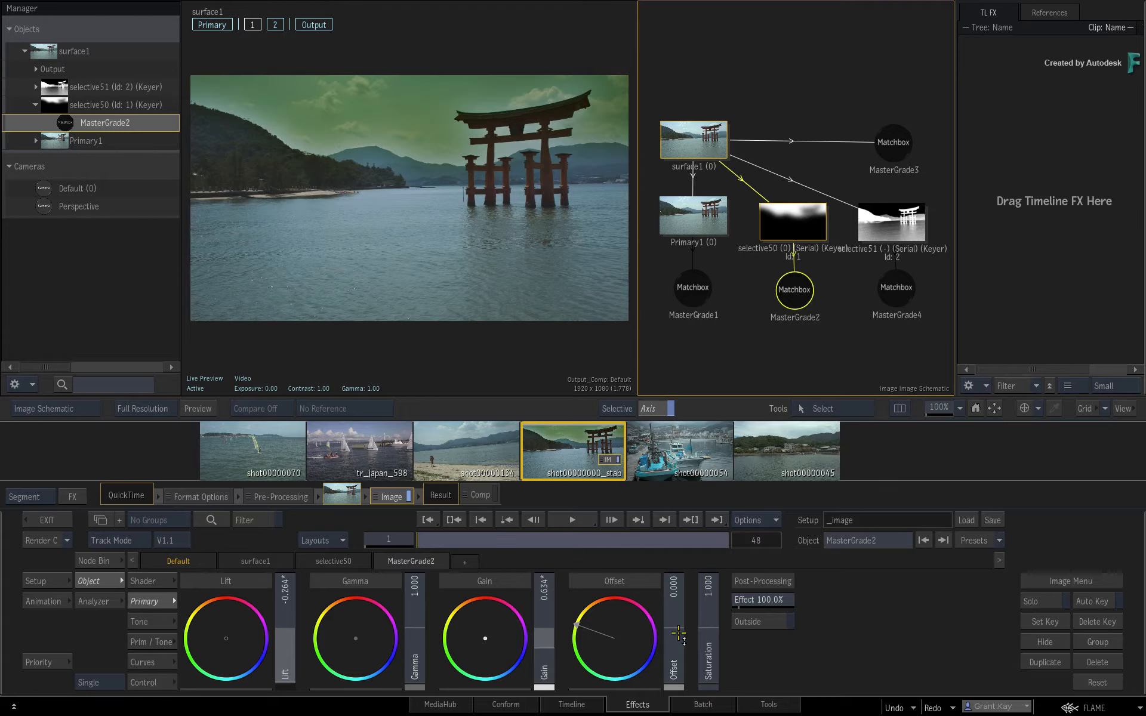
In the Batch Action setup, raise axis1 to Y position 185 and increase the transparency of surface1
click(686, 703)
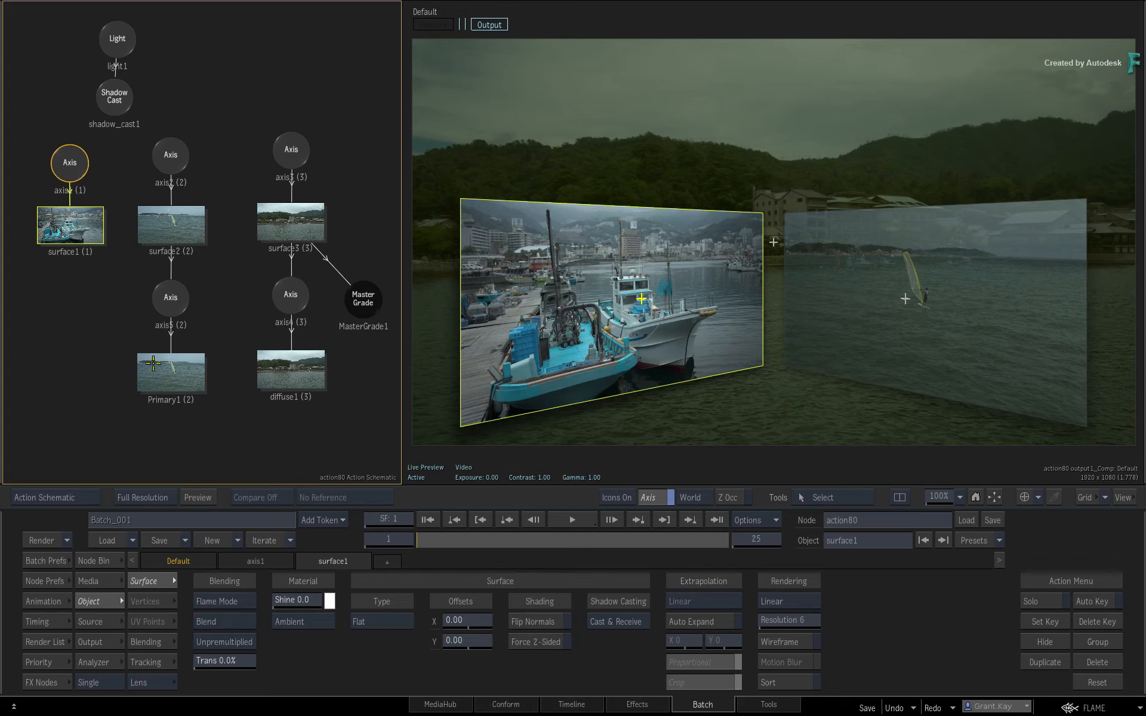
click(74, 155)
drag(213, 619, 341, 592)
click(326, 561)
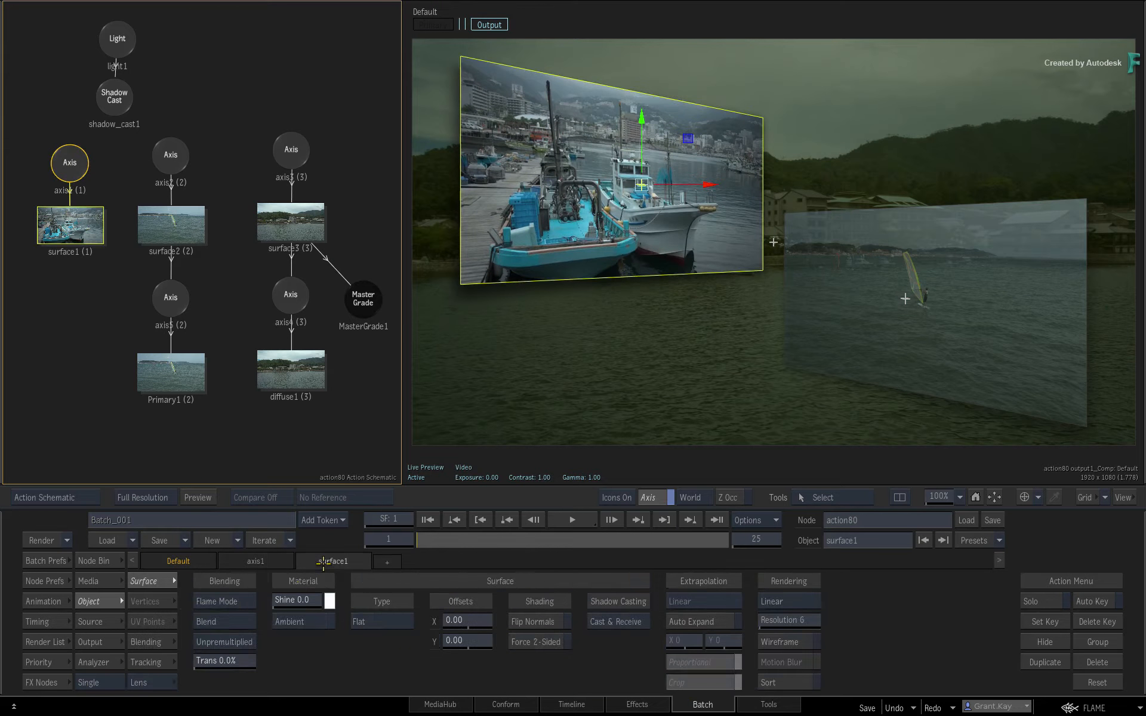
drag(241, 651, 254, 618)
click(255, 561)
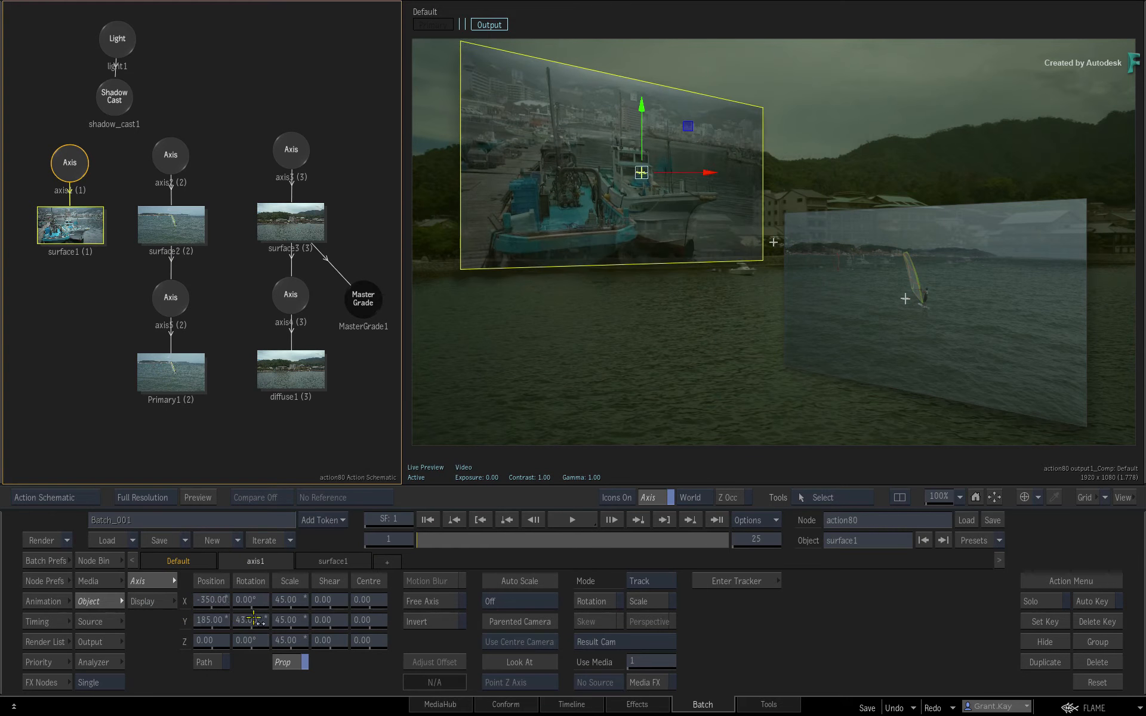
Return to the Effects environment and rename the MasterGrade2 object to "sky"
click(632, 704)
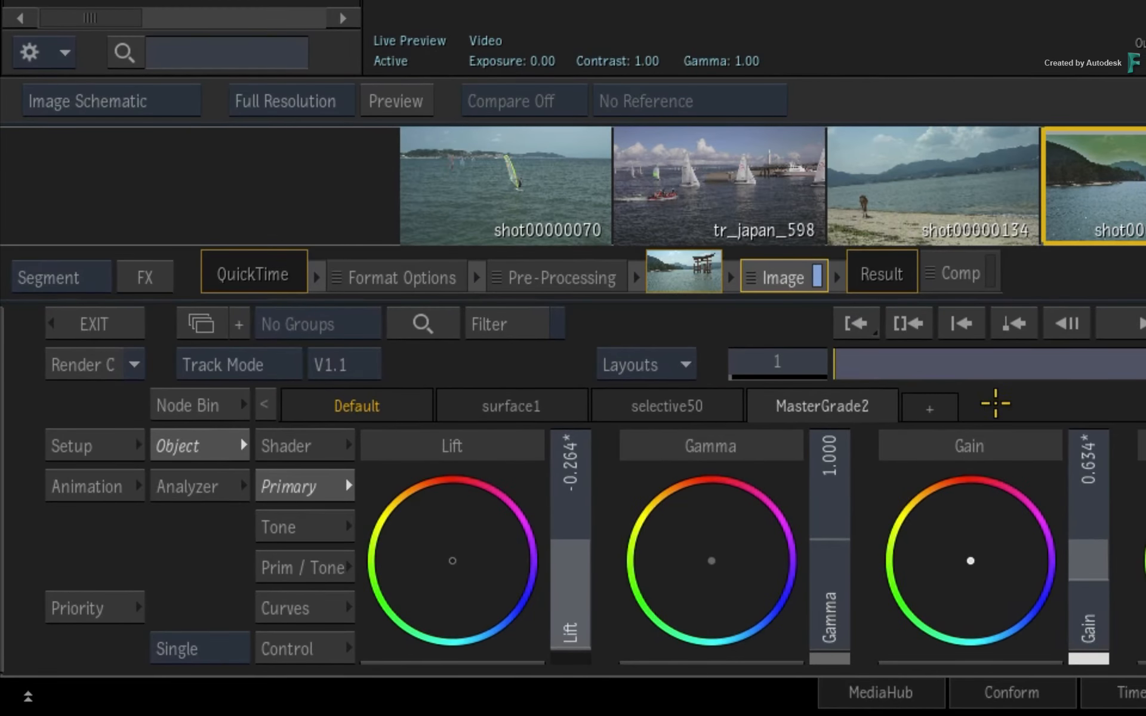
click(859, 368)
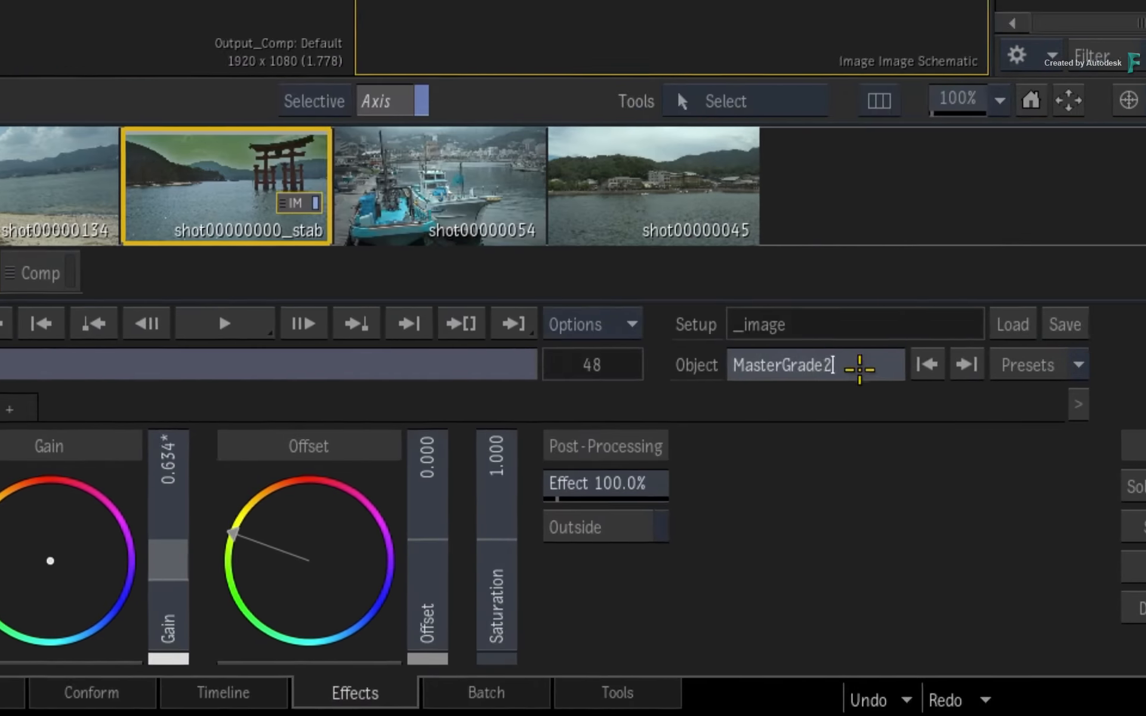
key(ctrl+a)
text(sky)
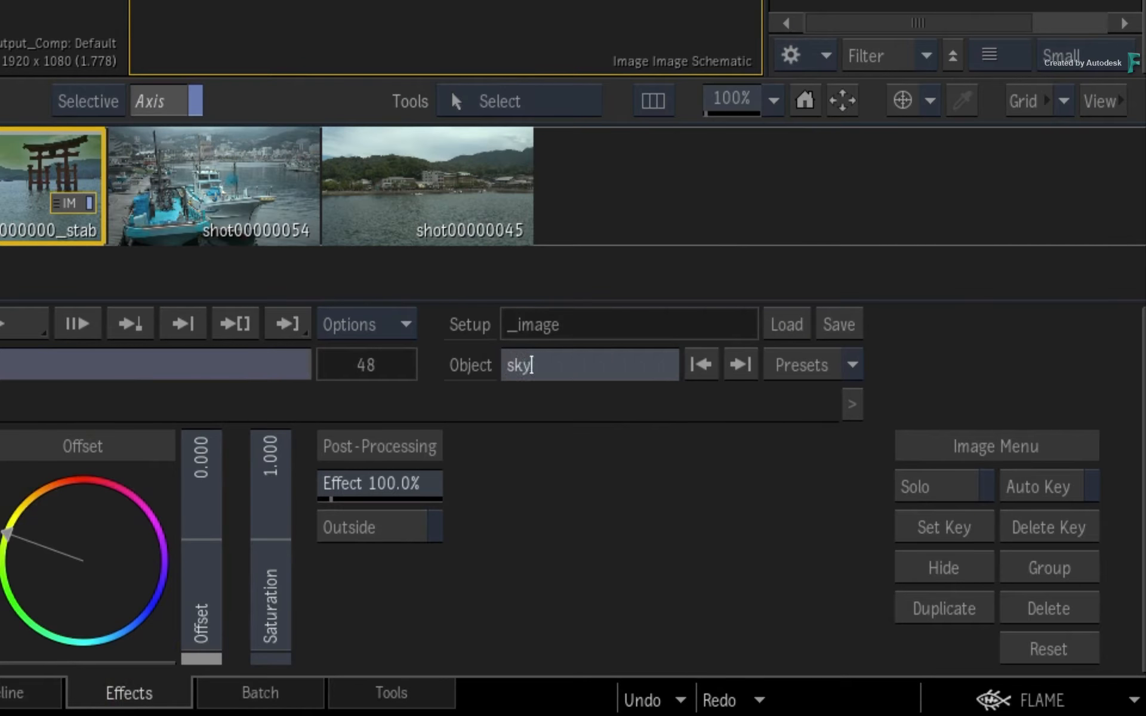
key(Return)
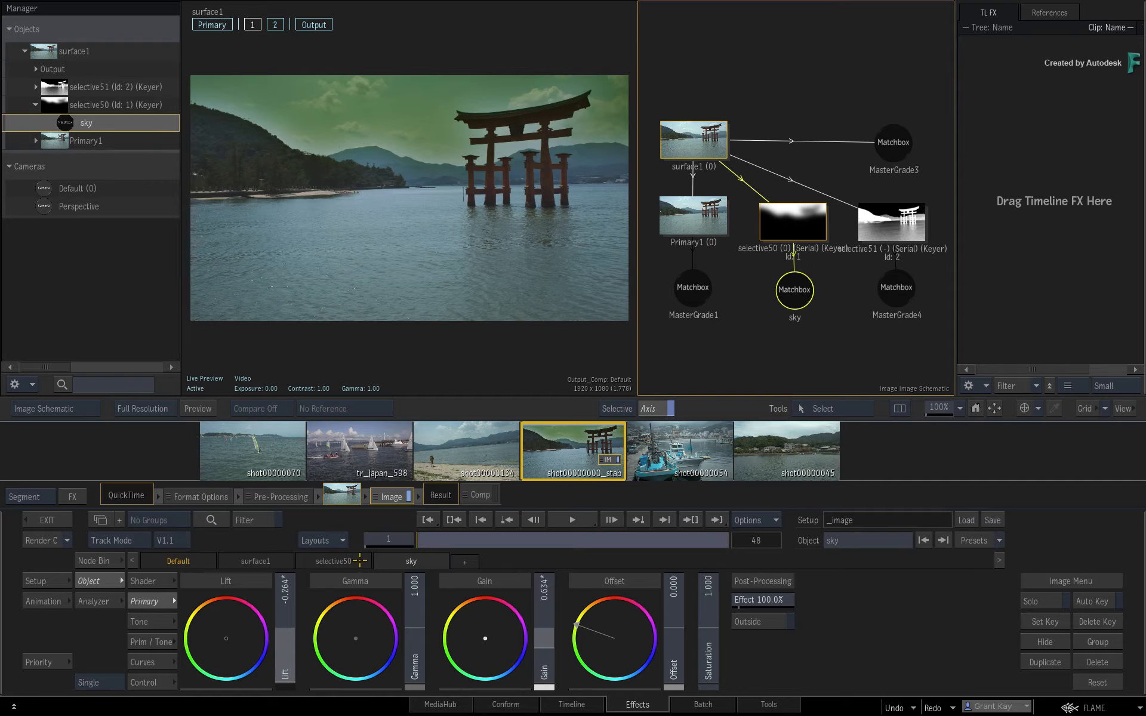
Examine the selective50 keyer settings and the sky shader's Tone, Prim / Tone and Primary controls
click(362, 560)
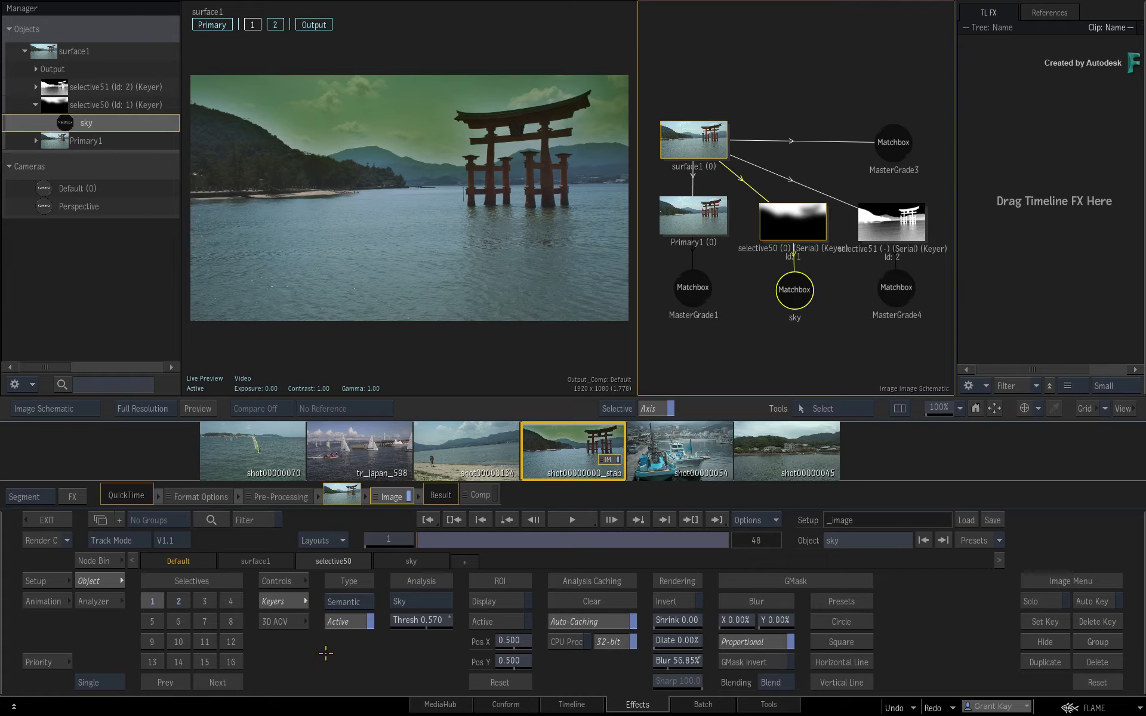
click(427, 561)
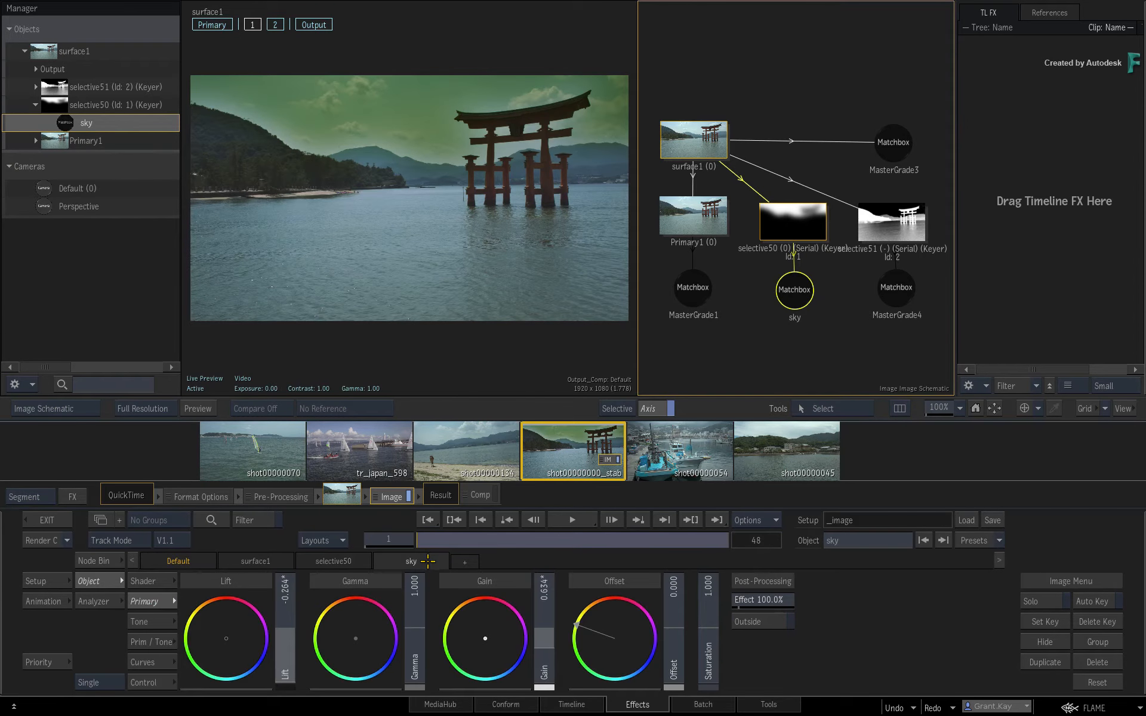
click(154, 622)
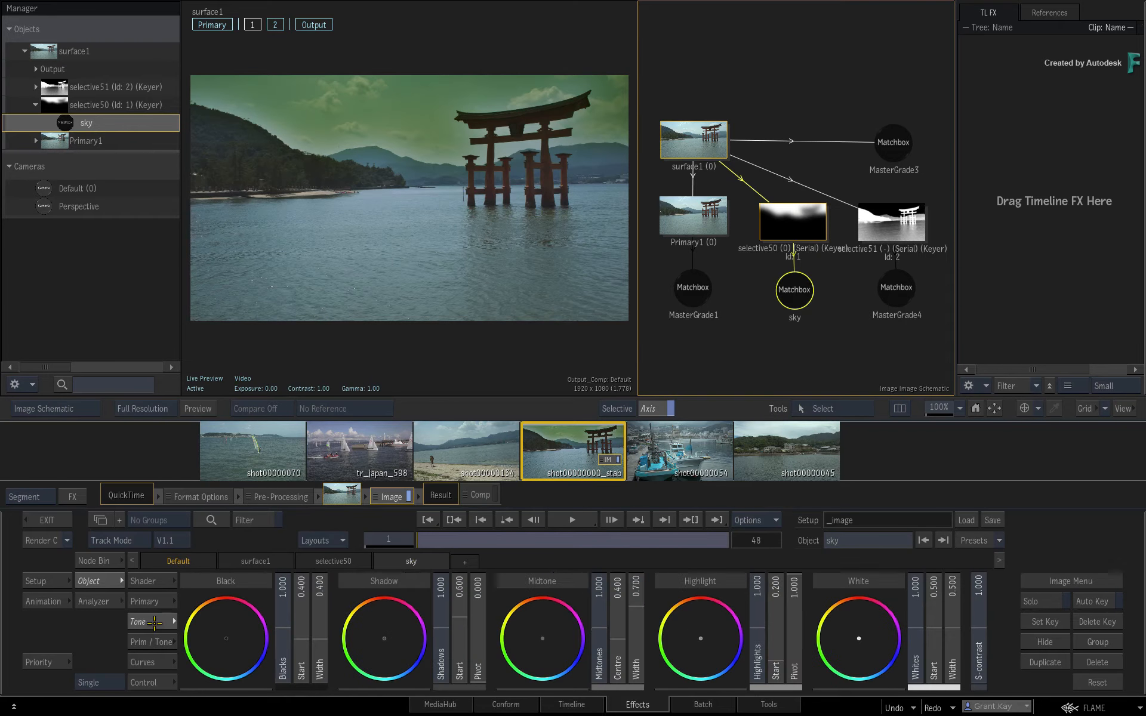
click(145, 642)
click(149, 624)
click(161, 603)
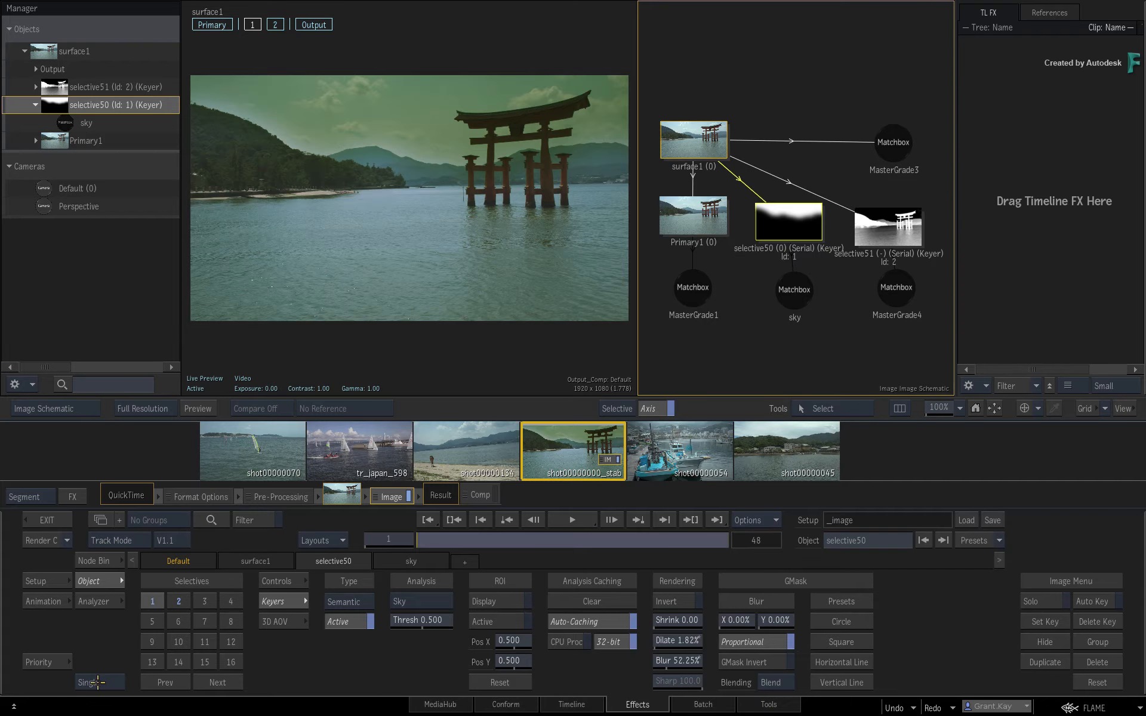
In the dual-panel layout, reposition selective 2's MasterGrade4 node lower and set the keyer's Shrink to 0.19 and Blur to 10.65%
click(98, 682)
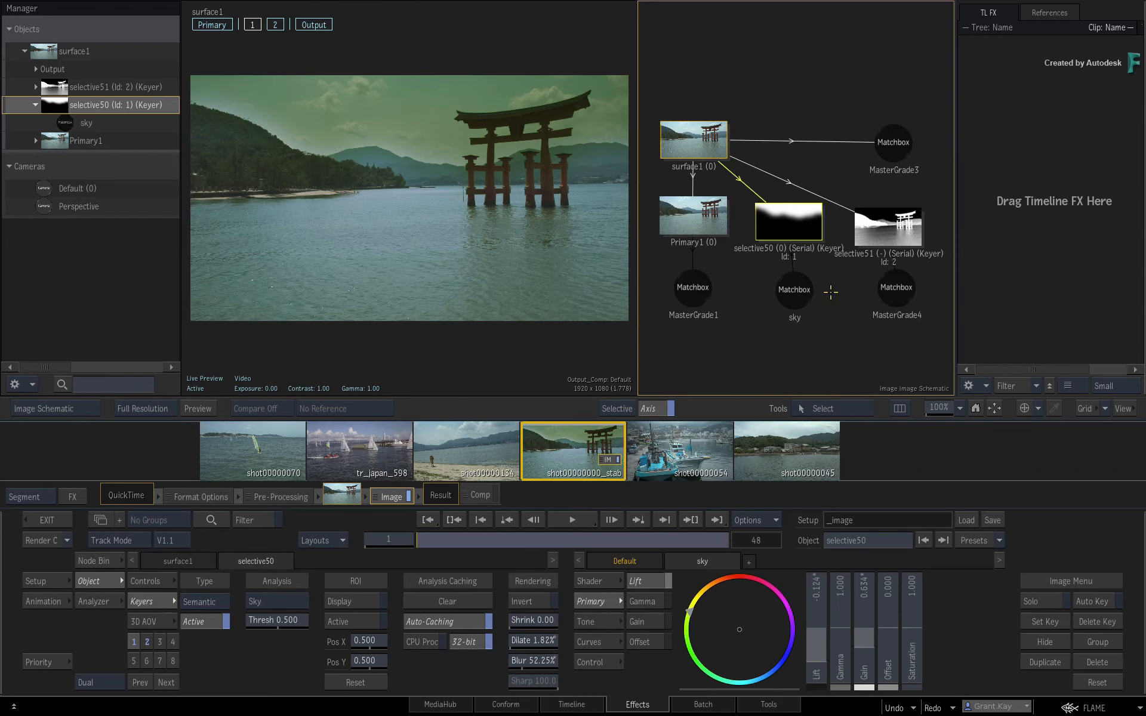
click(887, 231)
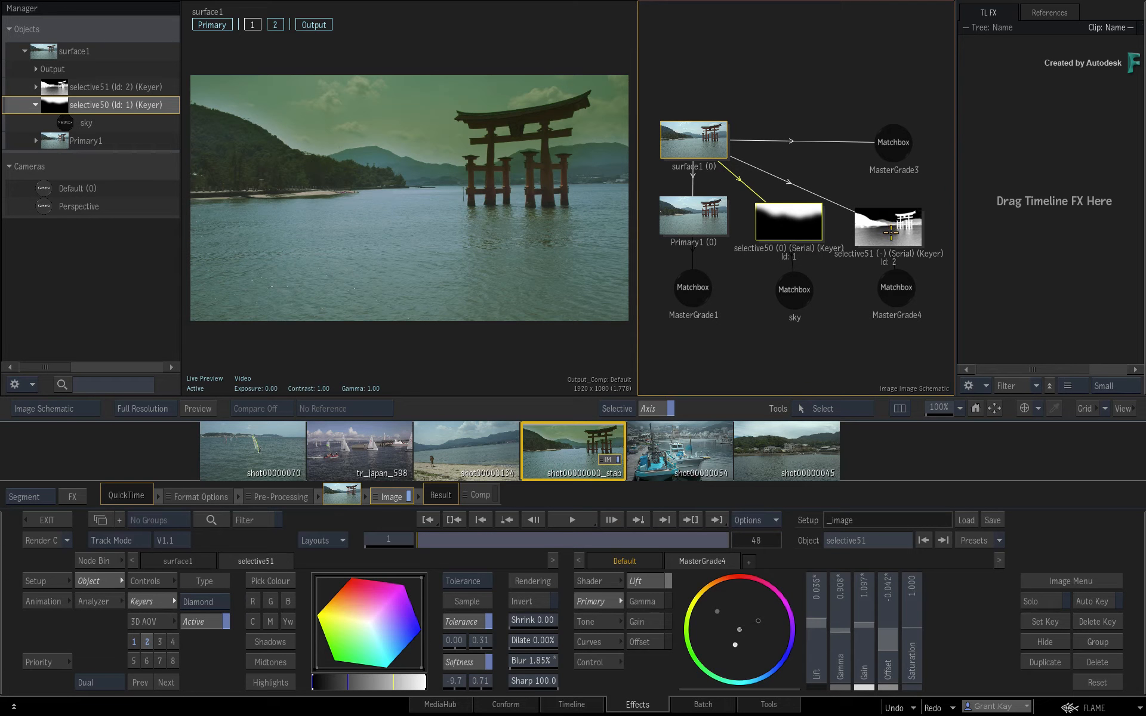
drag(897, 292, 889, 330)
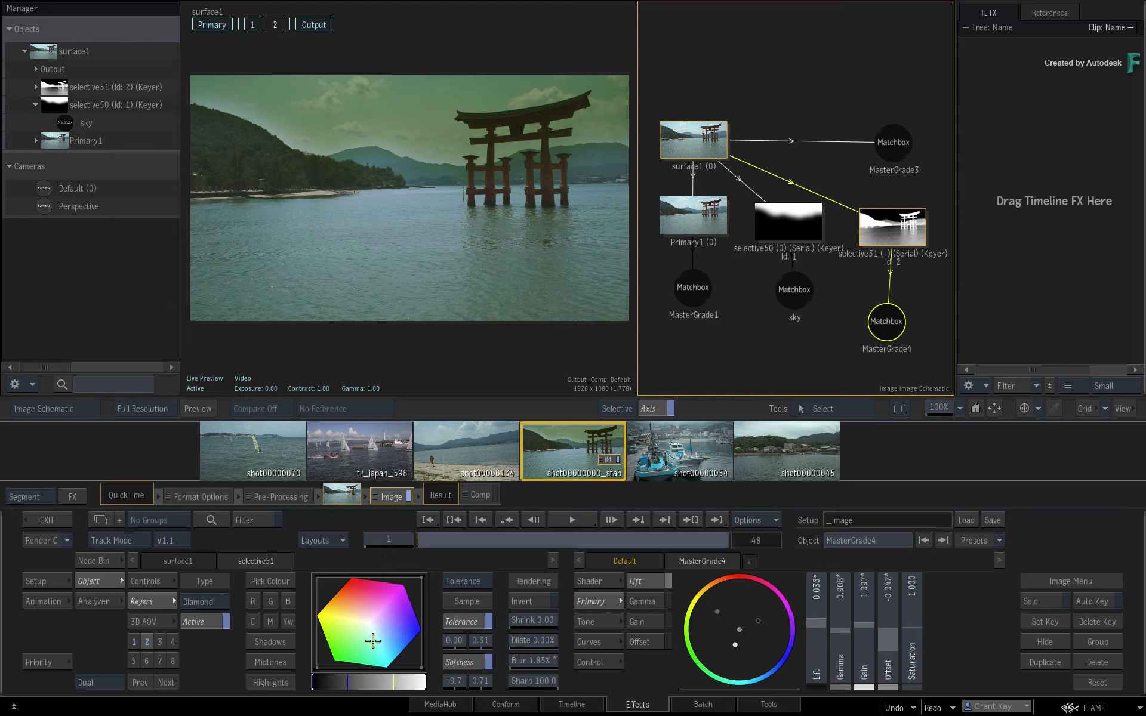
drag(529, 661, 548, 619)
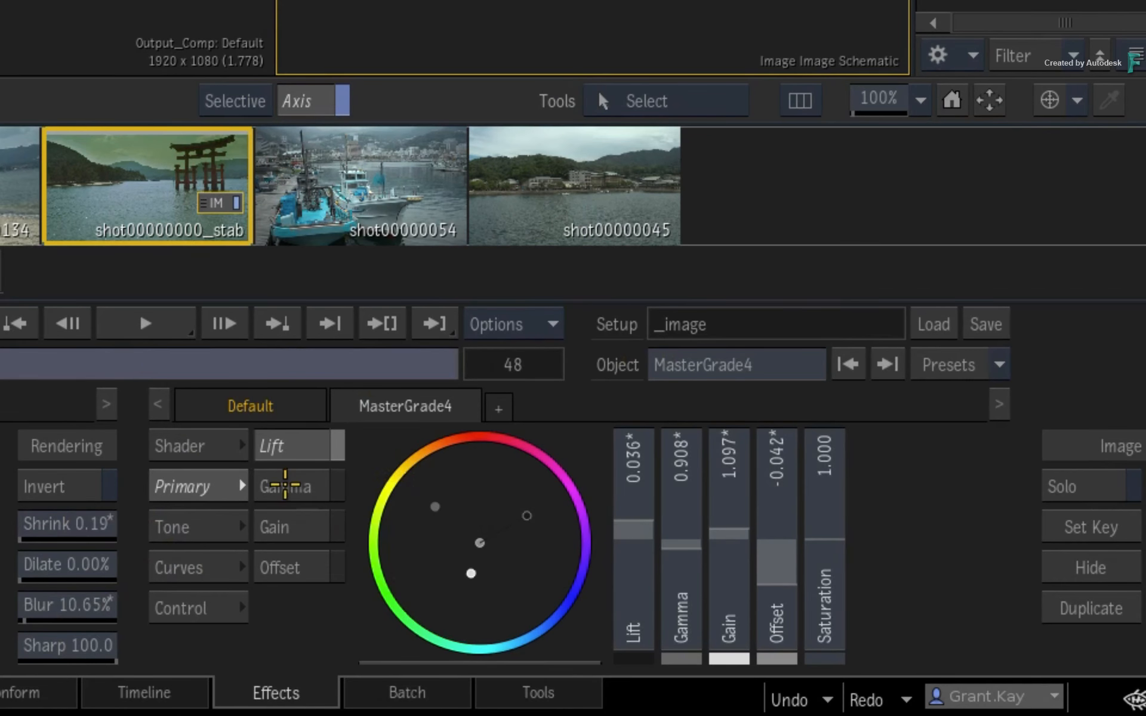
Examine MasterGrade4's Gamma, Gain and Offset controls plus its Tone and Curves pages, returning to Primary
click(288, 485)
click(290, 527)
click(287, 568)
click(199, 524)
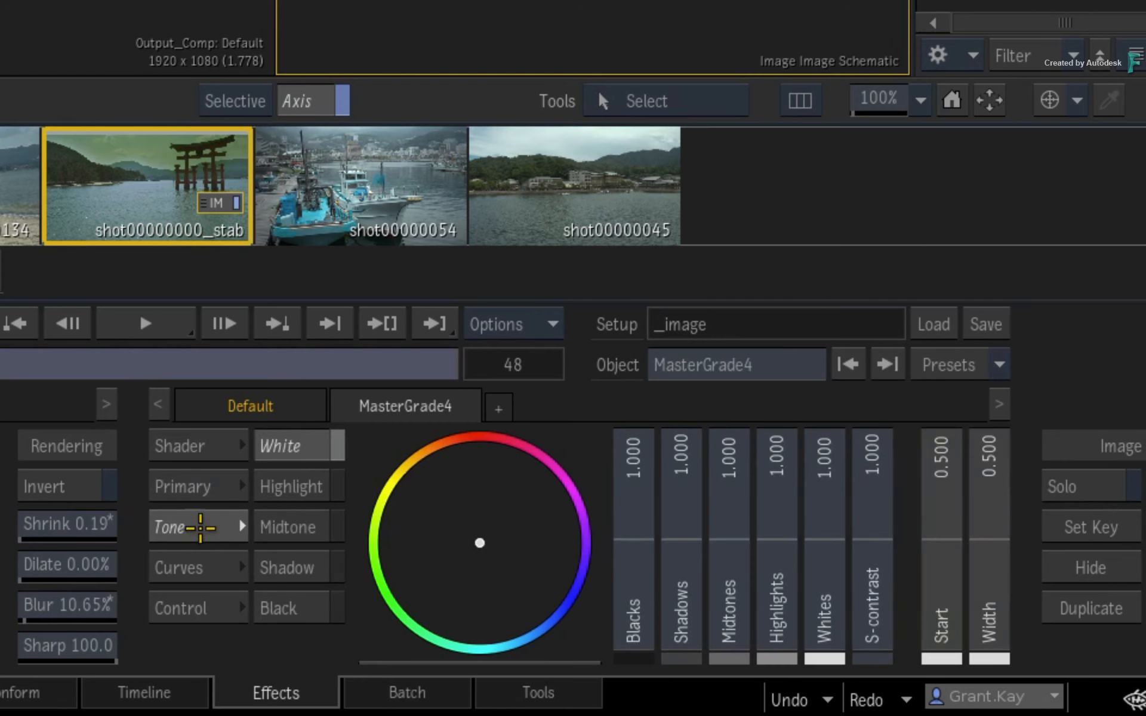
click(190, 567)
click(190, 527)
click(190, 486)
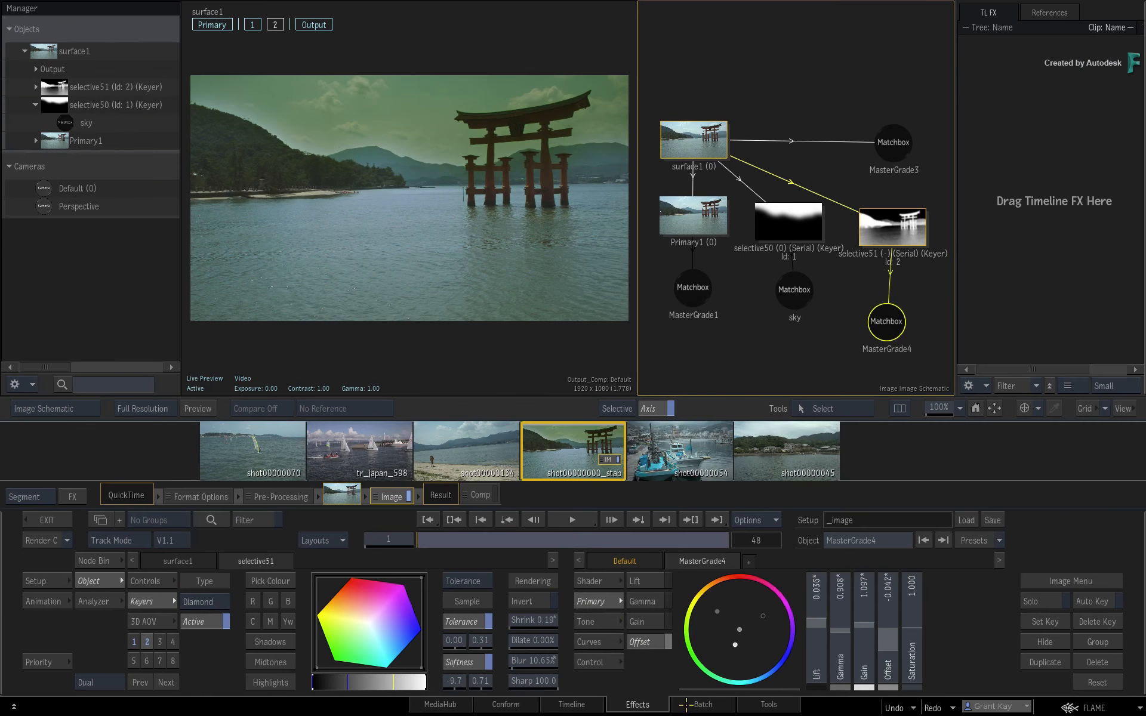
Switch to the Batch environment, set axis1's Z rotation to 28° and change surface1's blend mode to Add
click(501, 699)
drag(249, 640, 263, 640)
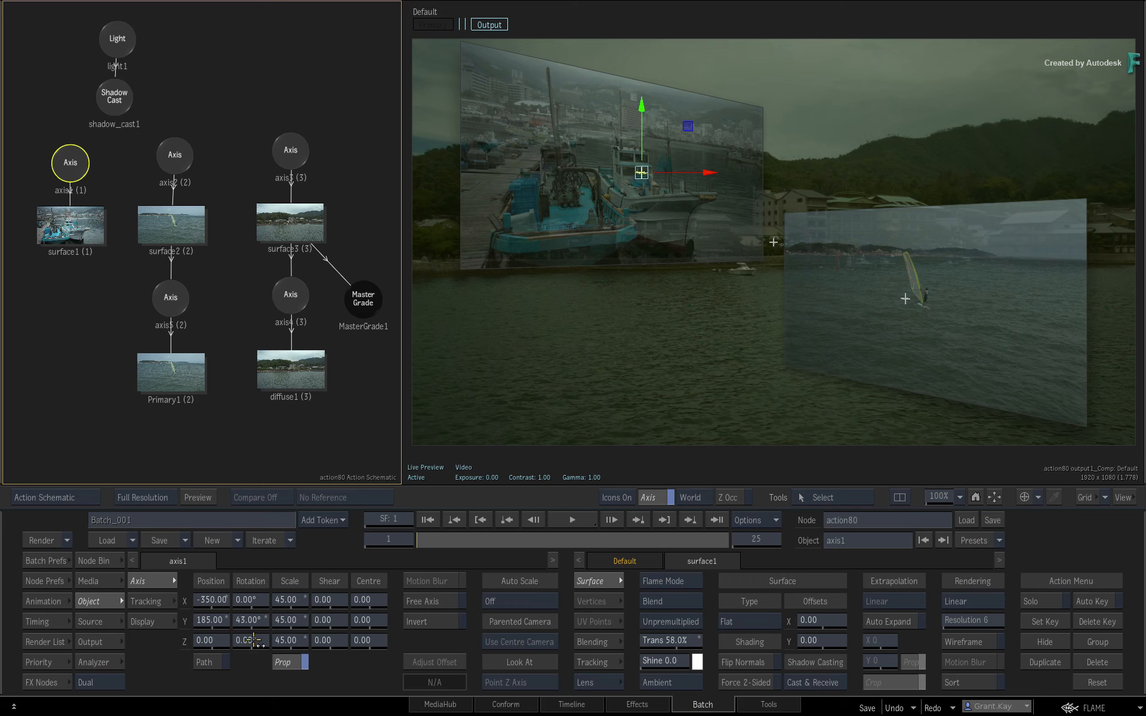
click(681, 600)
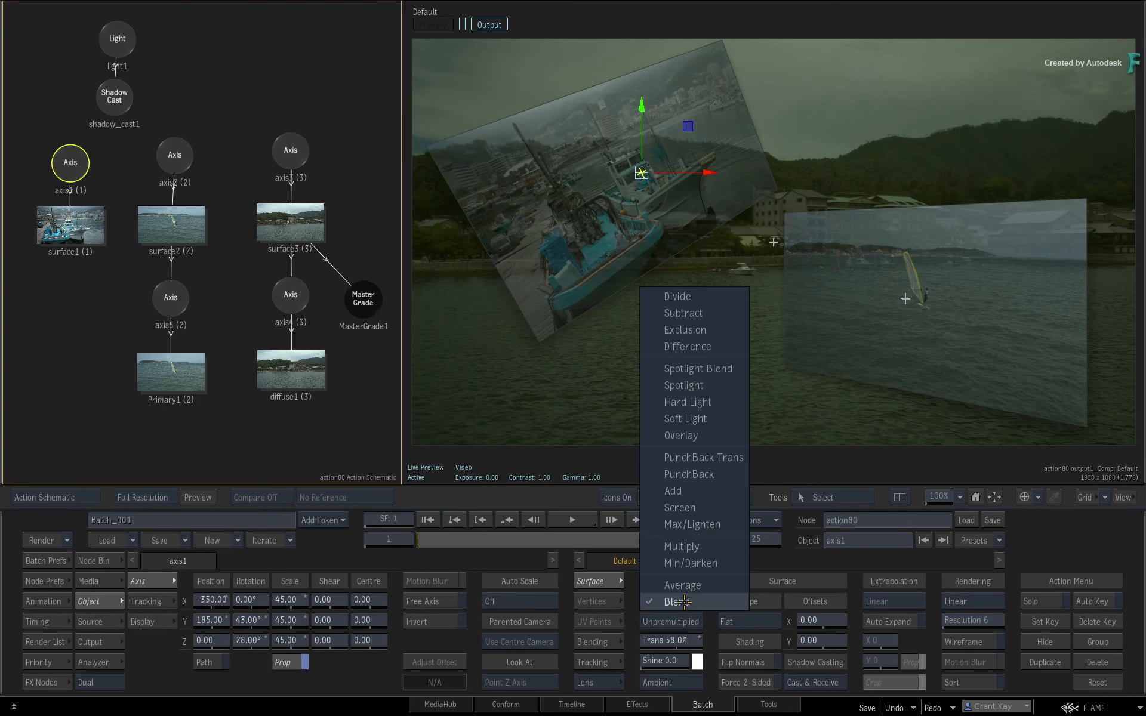
click(680, 493)
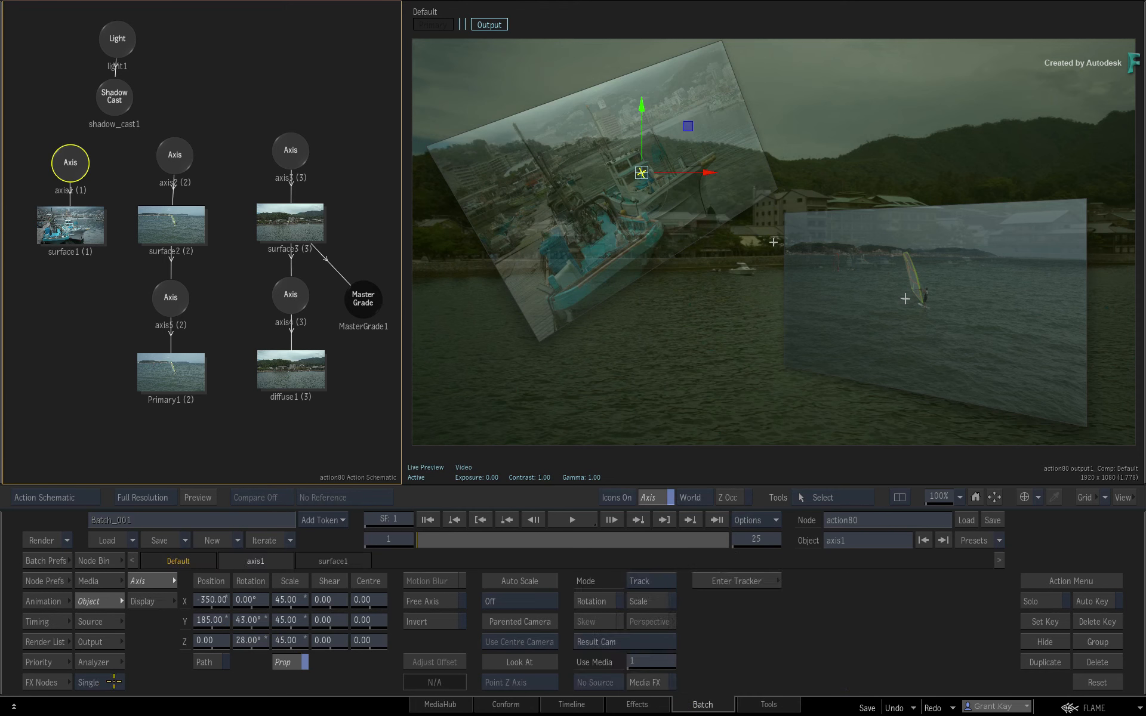
In the single-panel layout, rotate axis2 about Z and set surface2's blend mode to Add
click(173, 158)
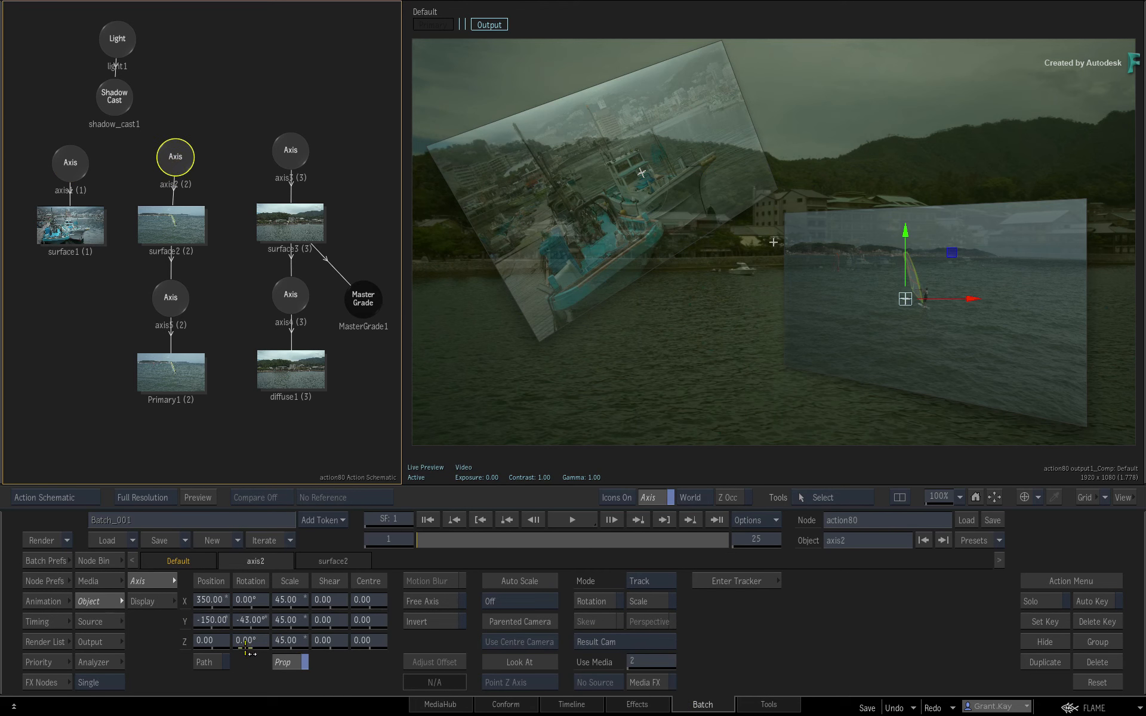
drag(249, 640, 262, 640)
click(339, 561)
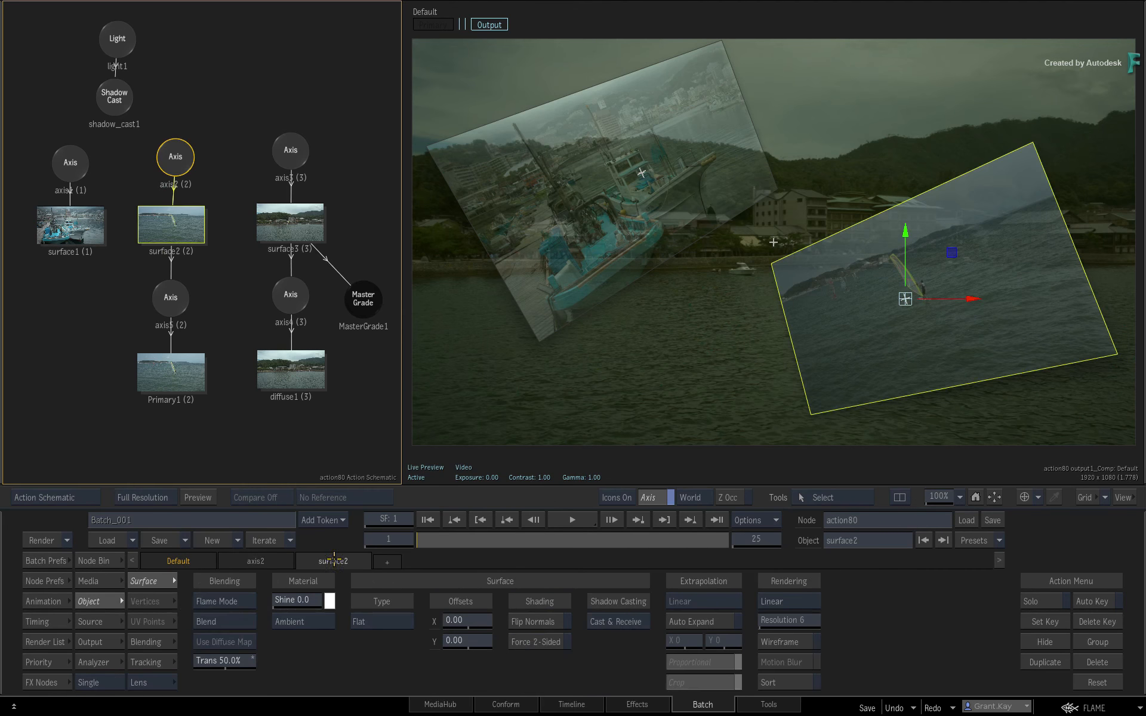
click(243, 622)
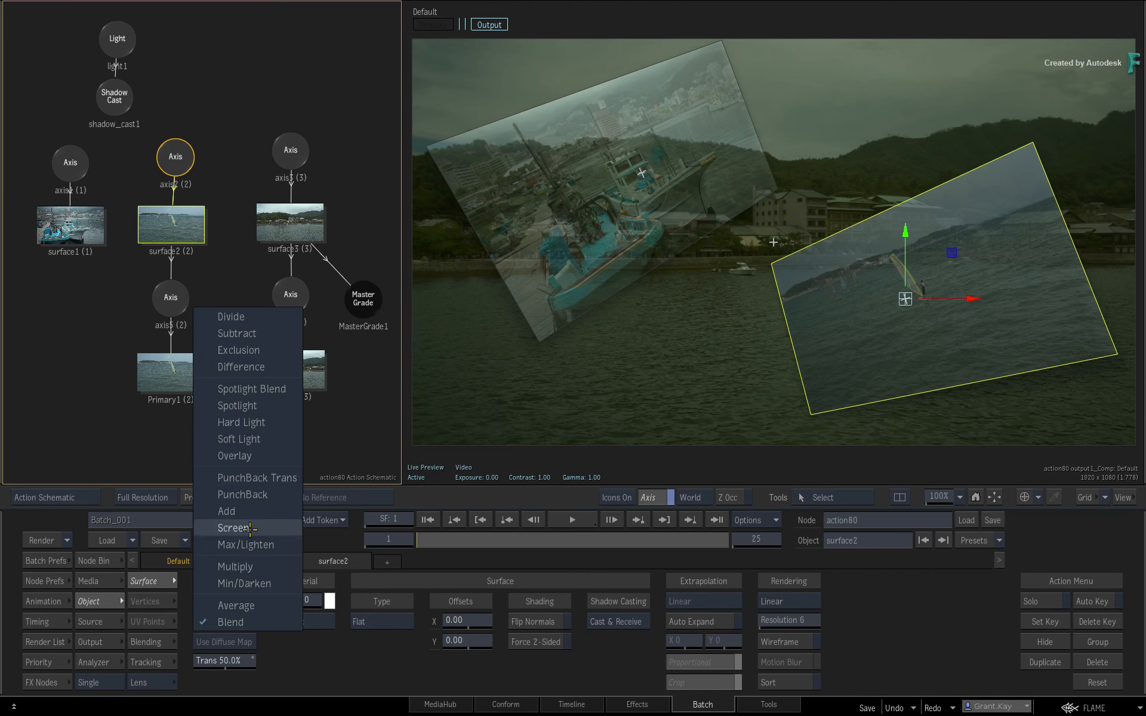
click(257, 510)
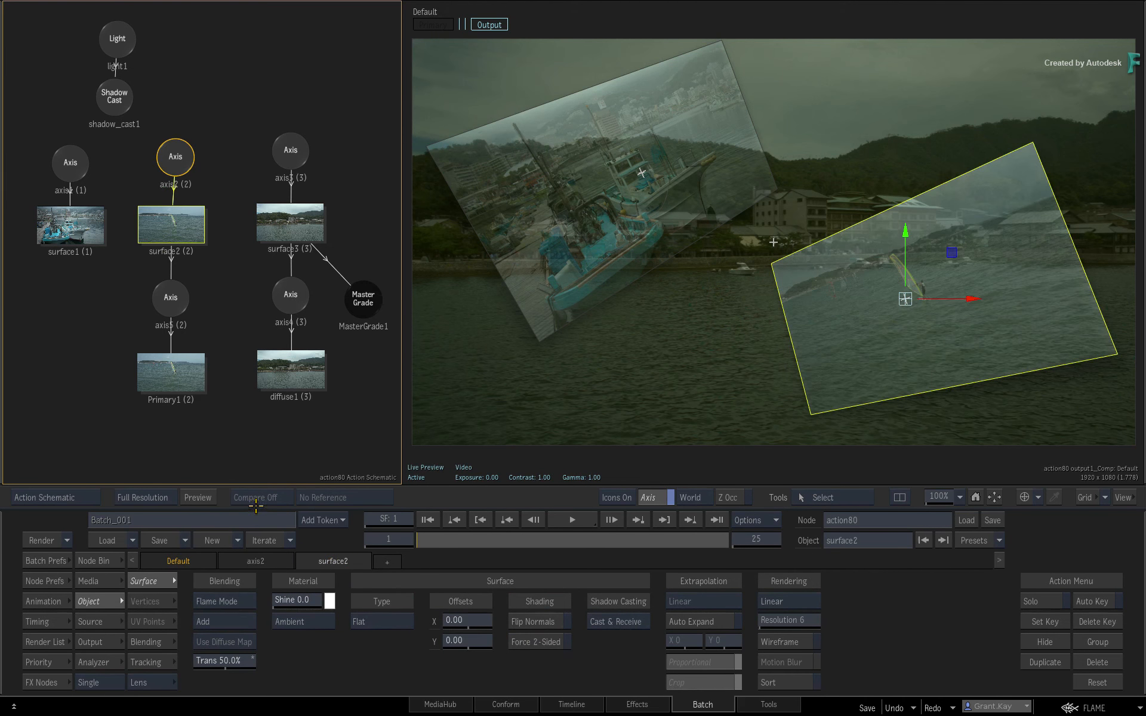